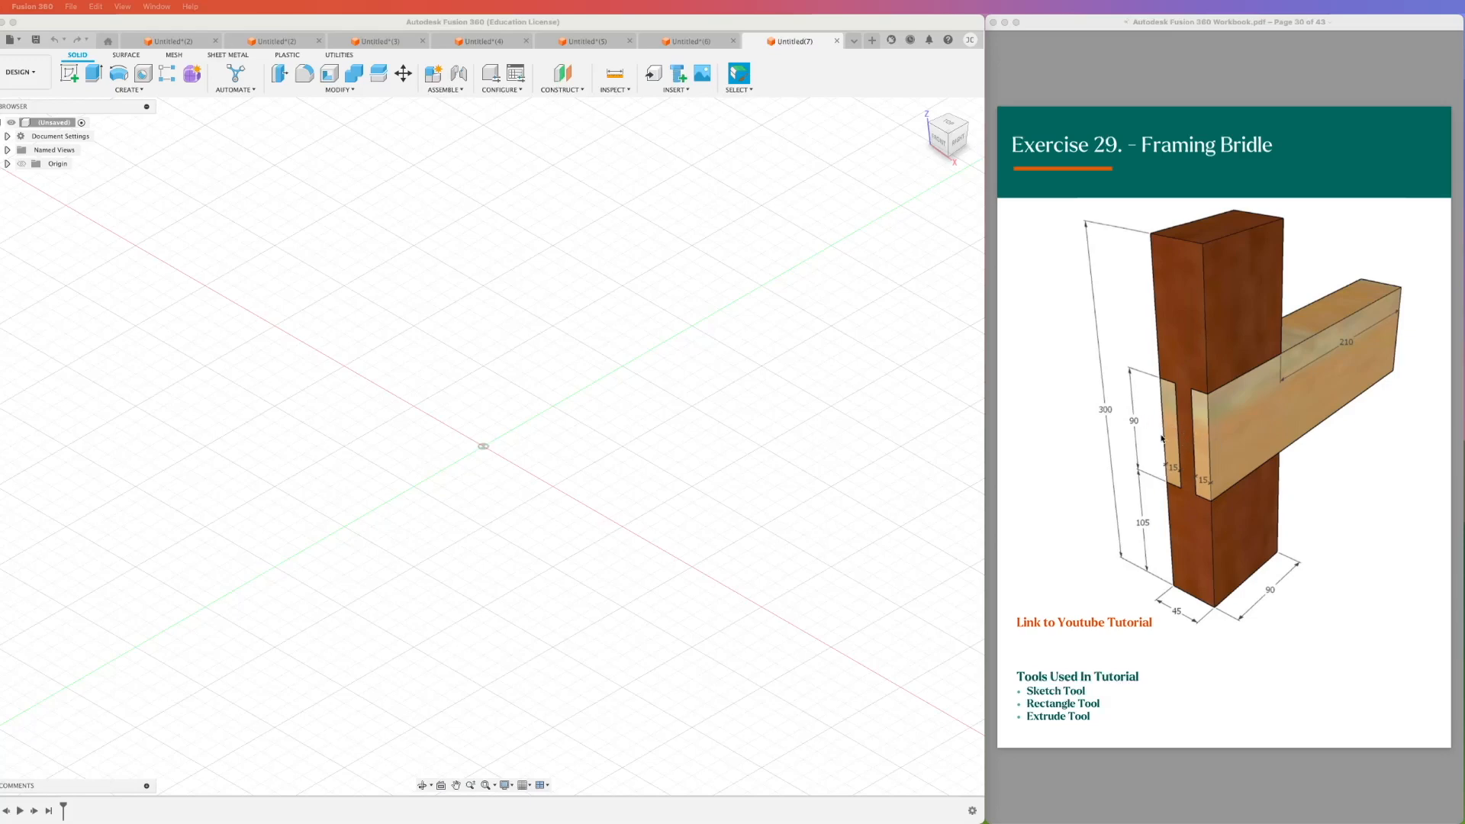
Sketch a 90 by 45 mm rectangle on the horizontal ground plane with one corner at the origin
left_click(70, 72)
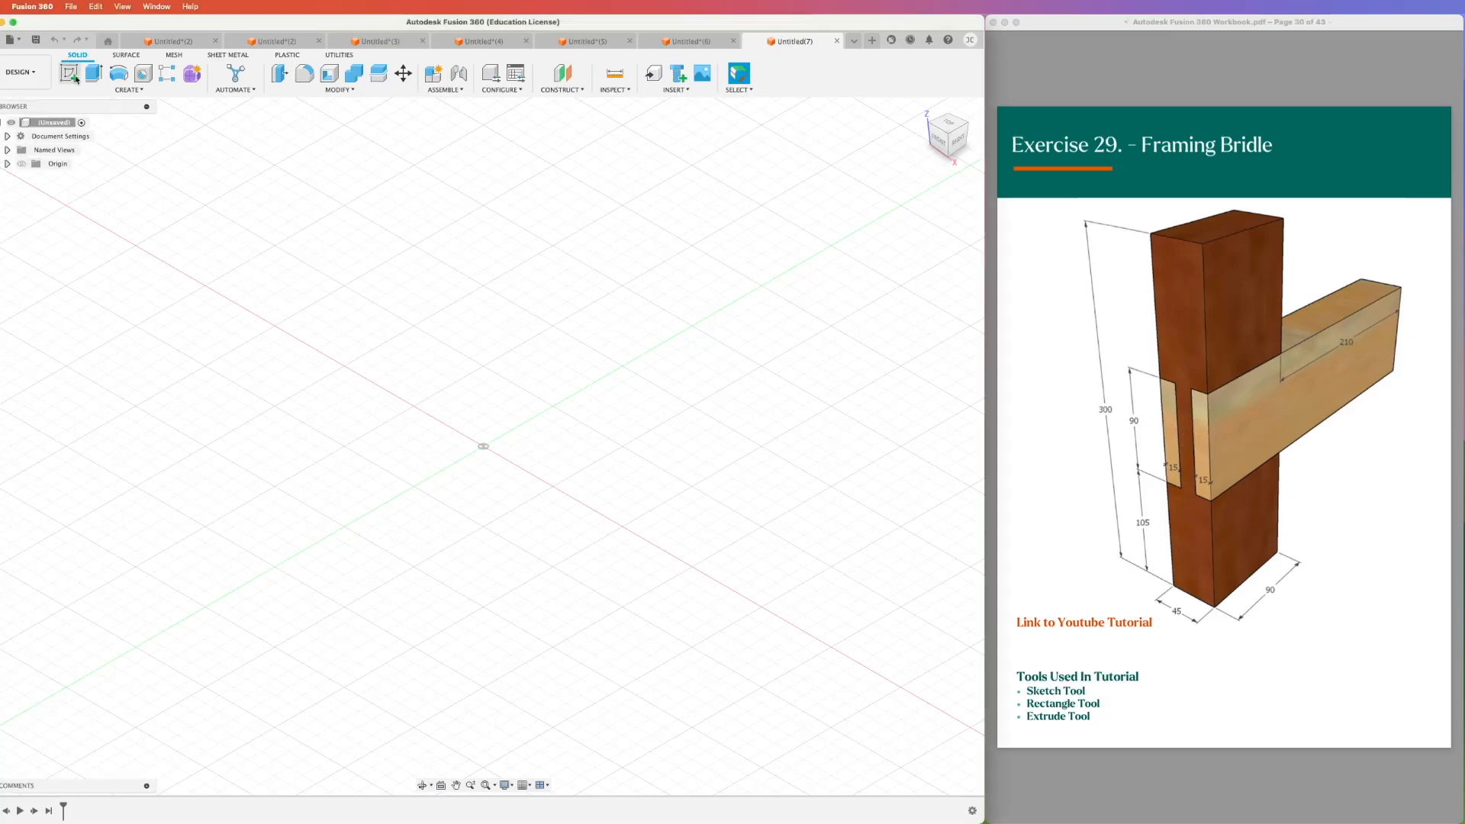
left_click(554, 442)
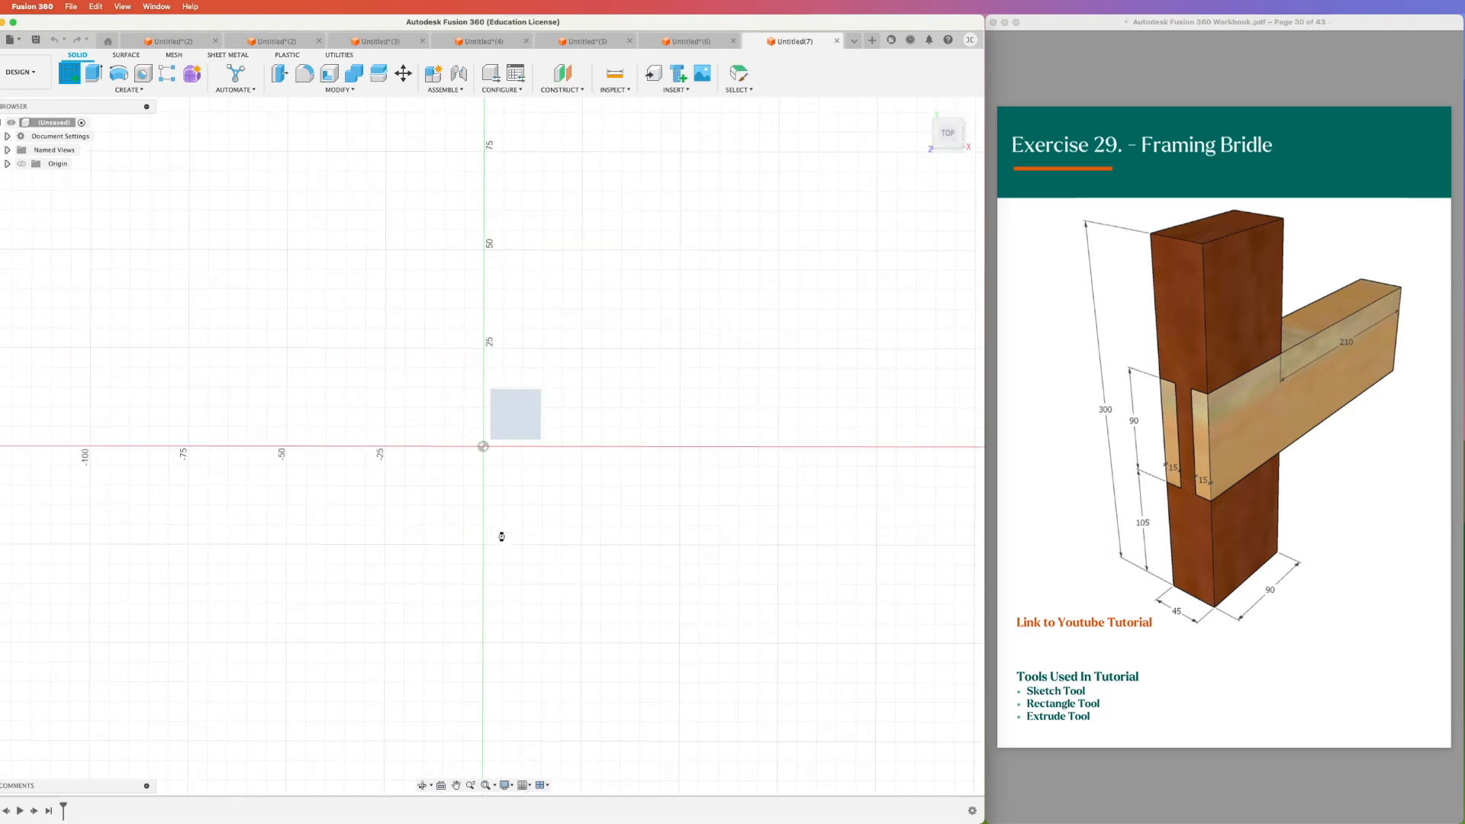
left_click(91, 73)
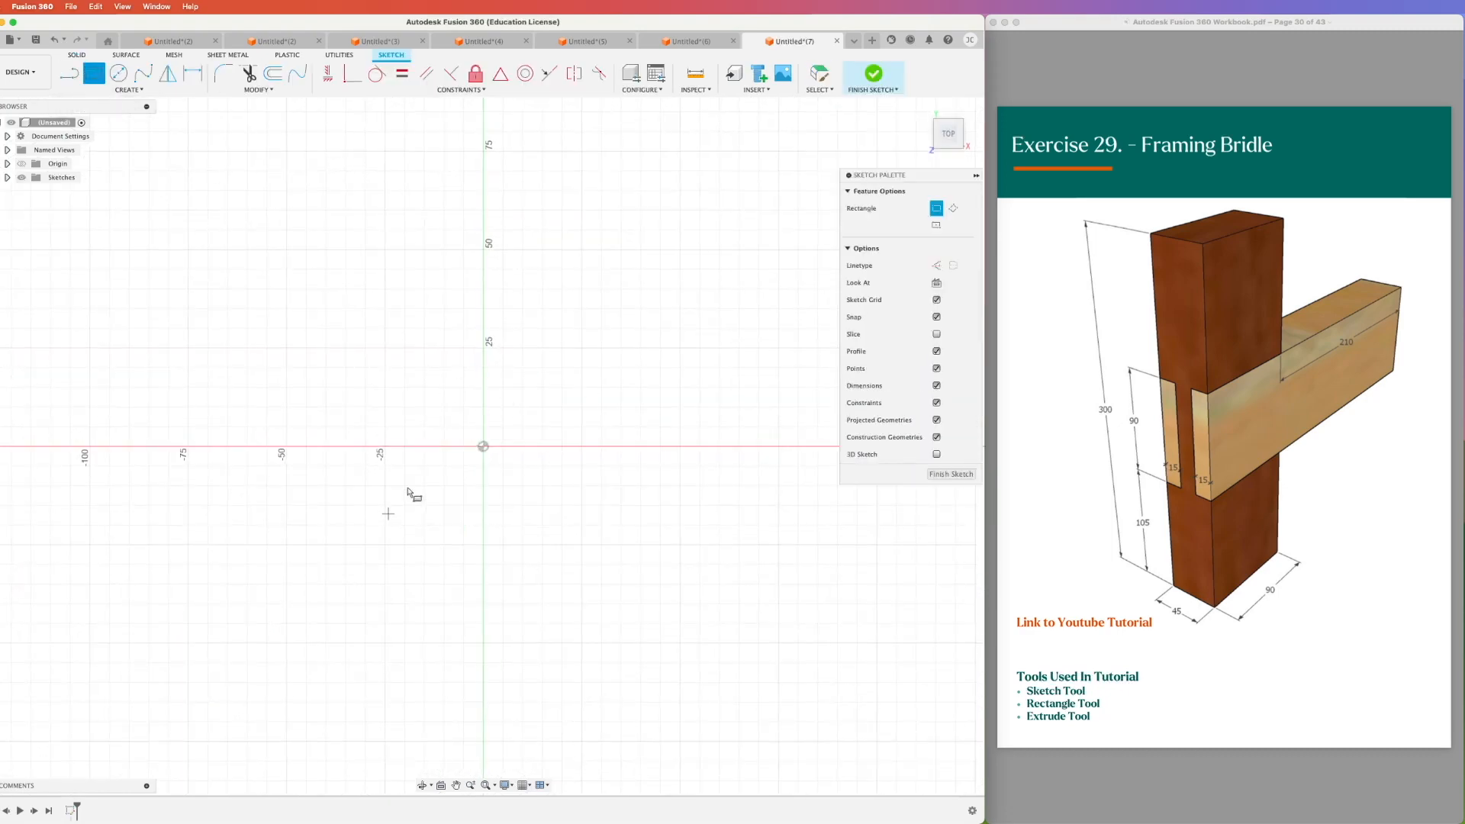
left_click(484, 444)
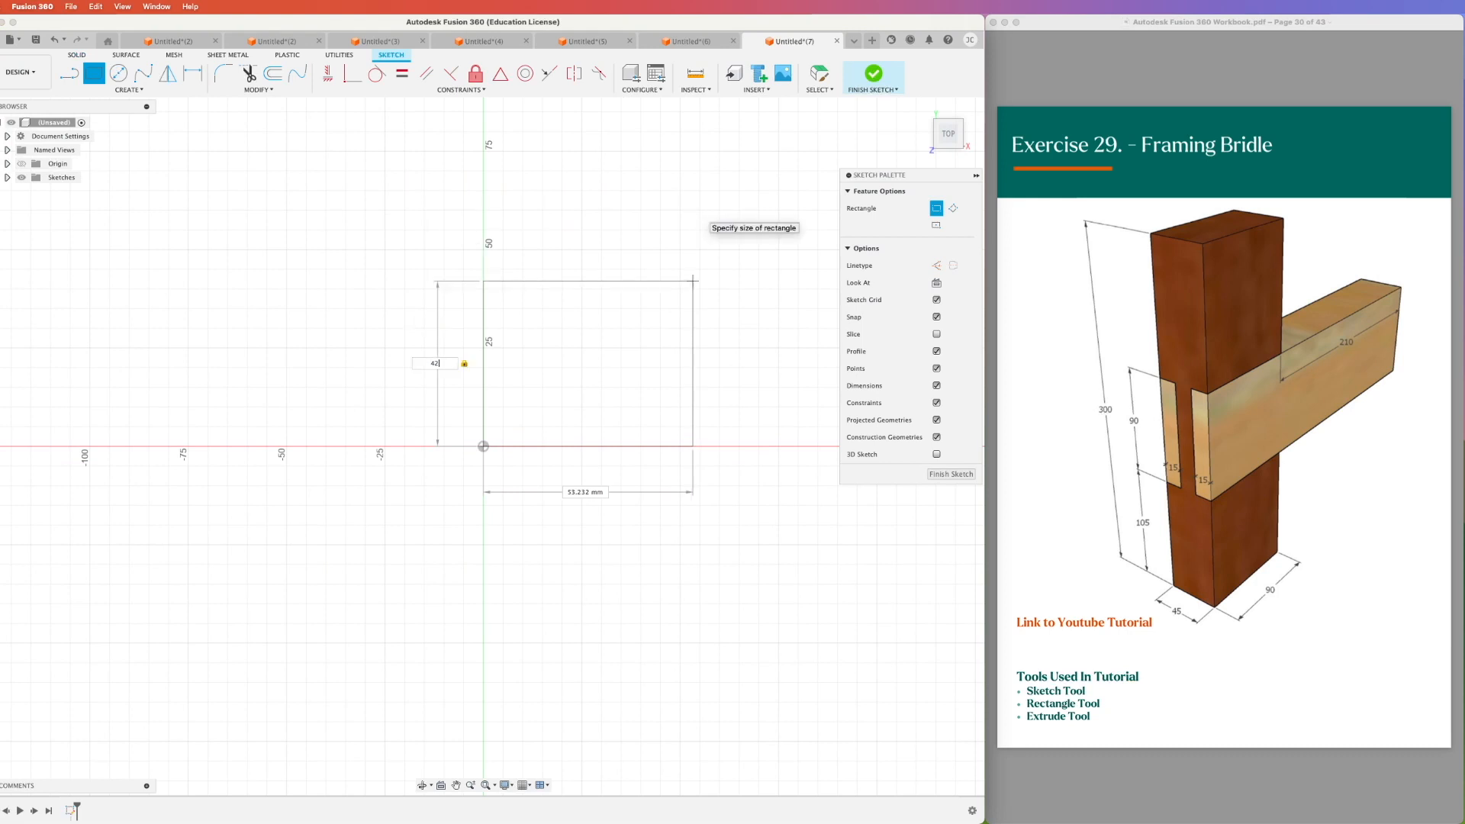
type("5")
key("Tab")
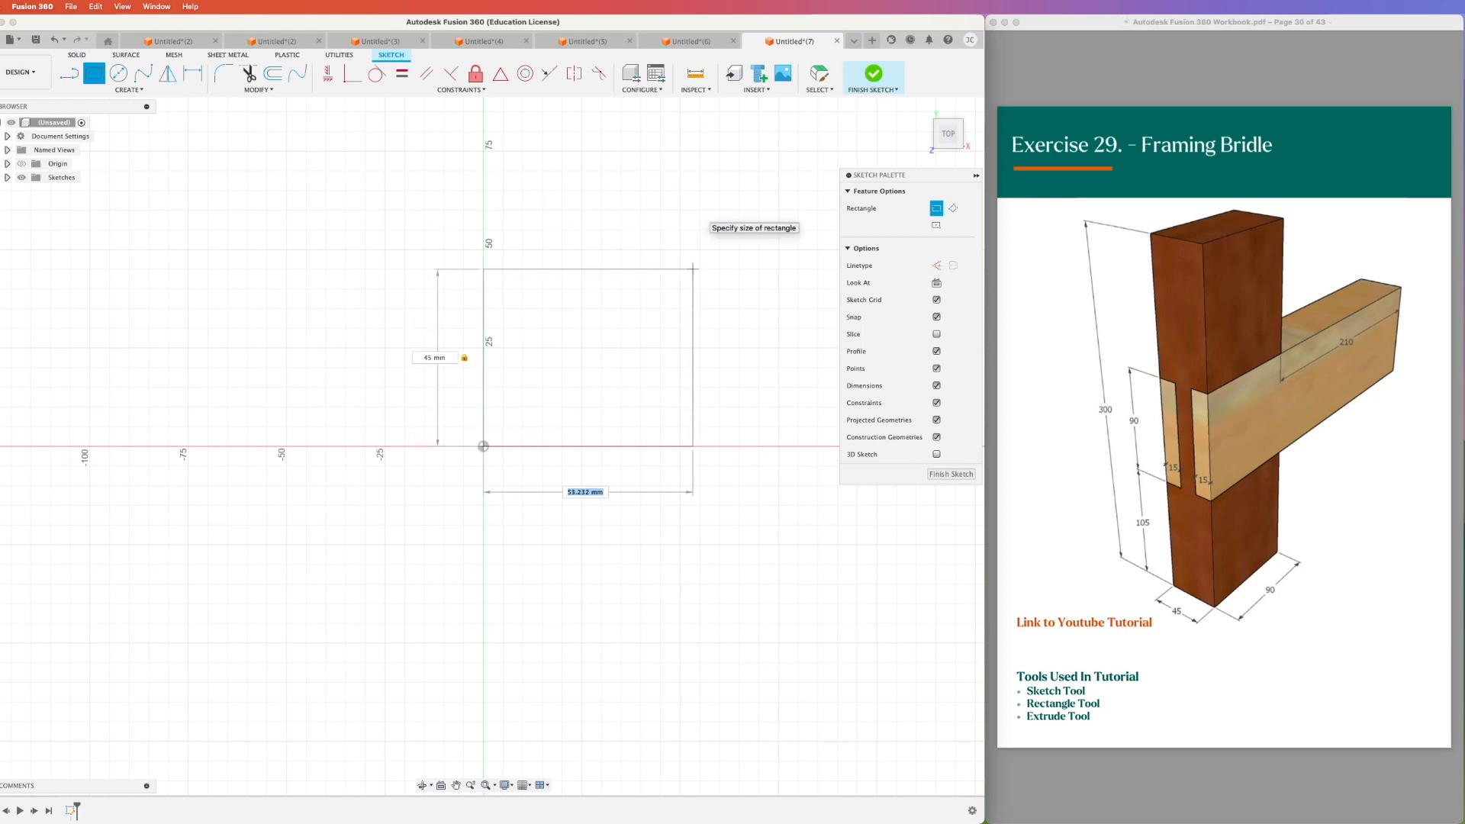
left_click(868, 77)
Extrude the rectangle 300 mm upward as a new body to form the post
left_click(575, 455)
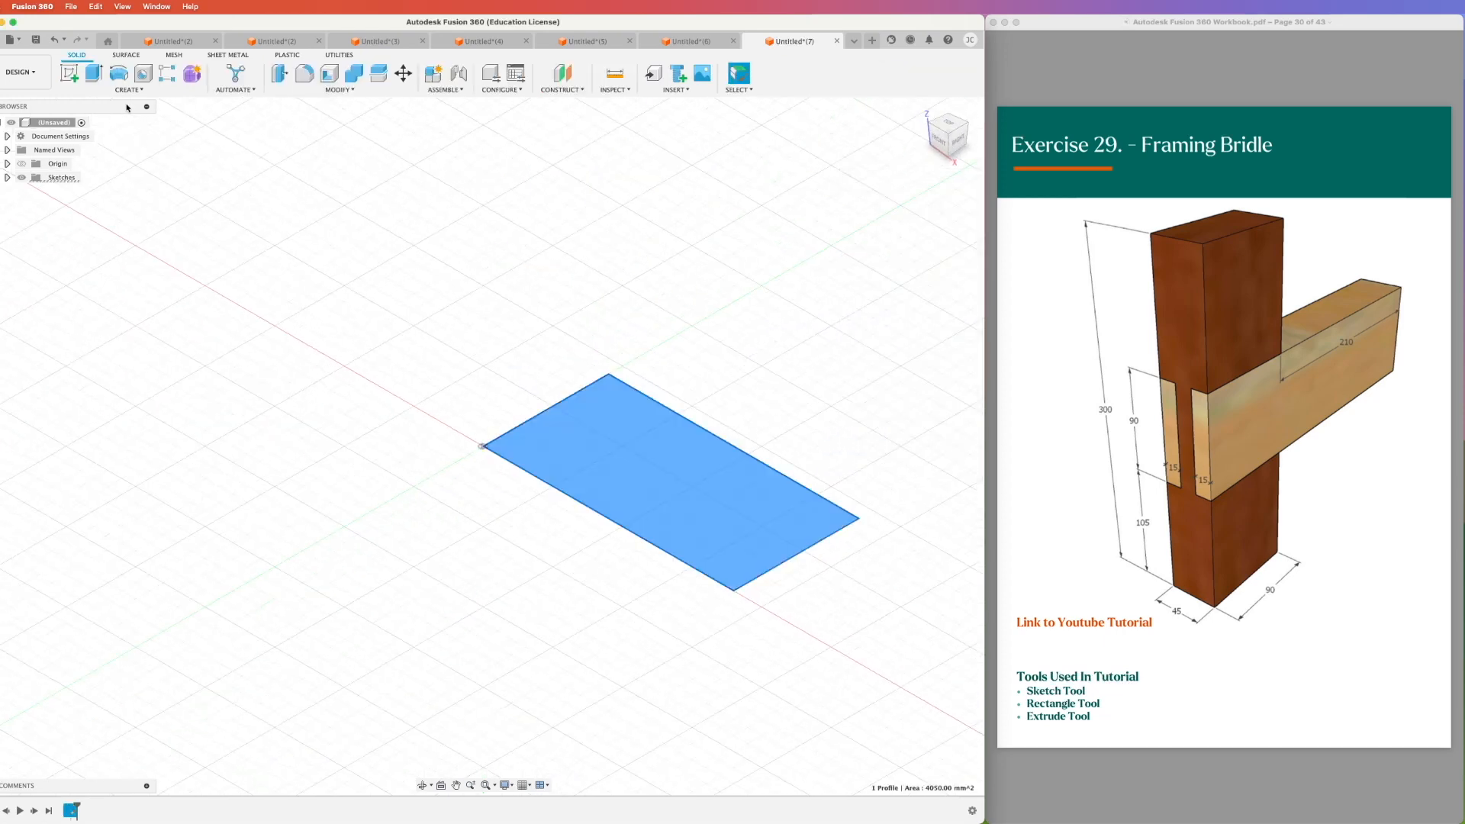
left_click(95, 73)
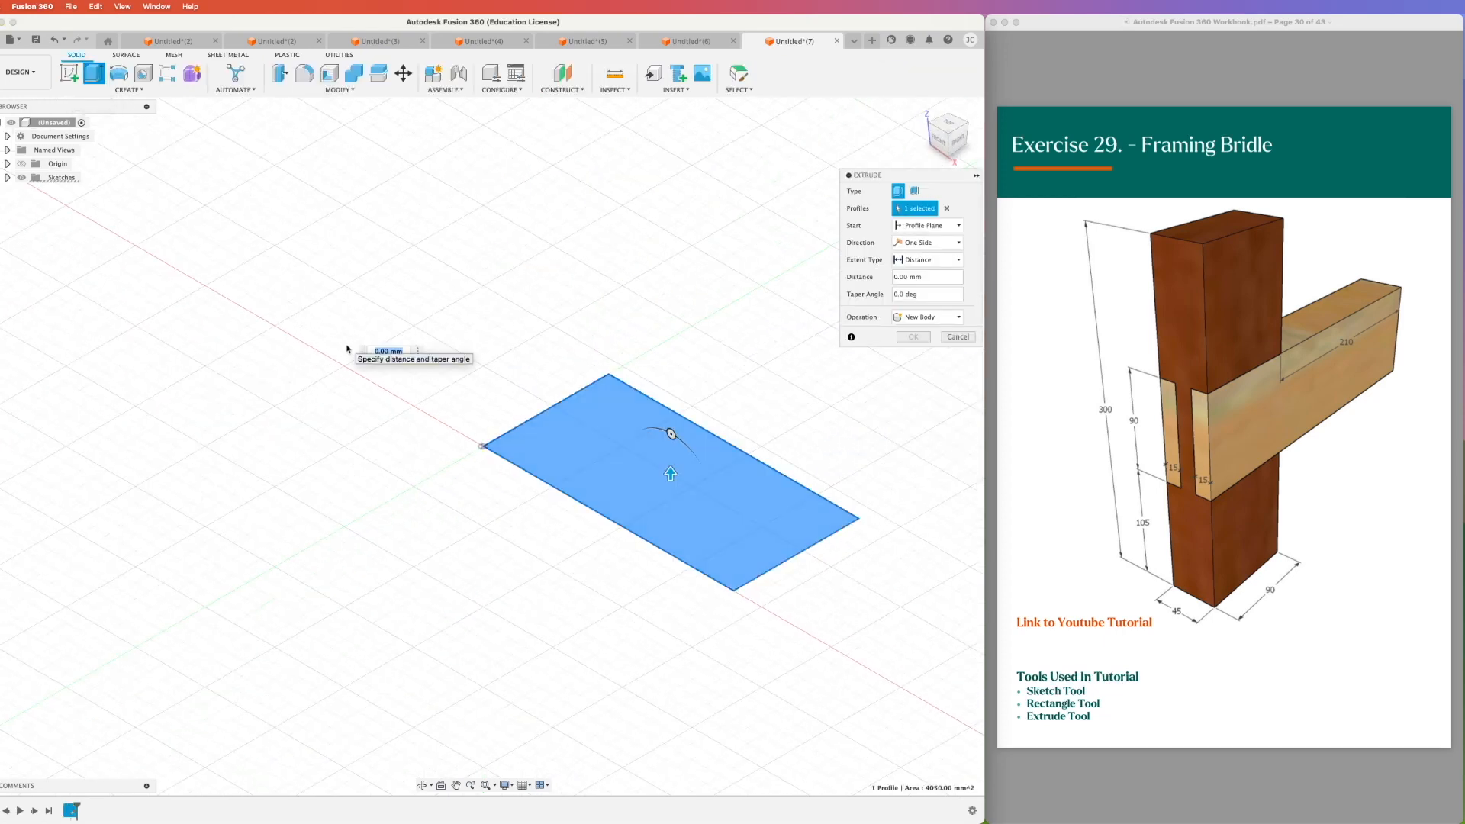
type("300")
key("Return")
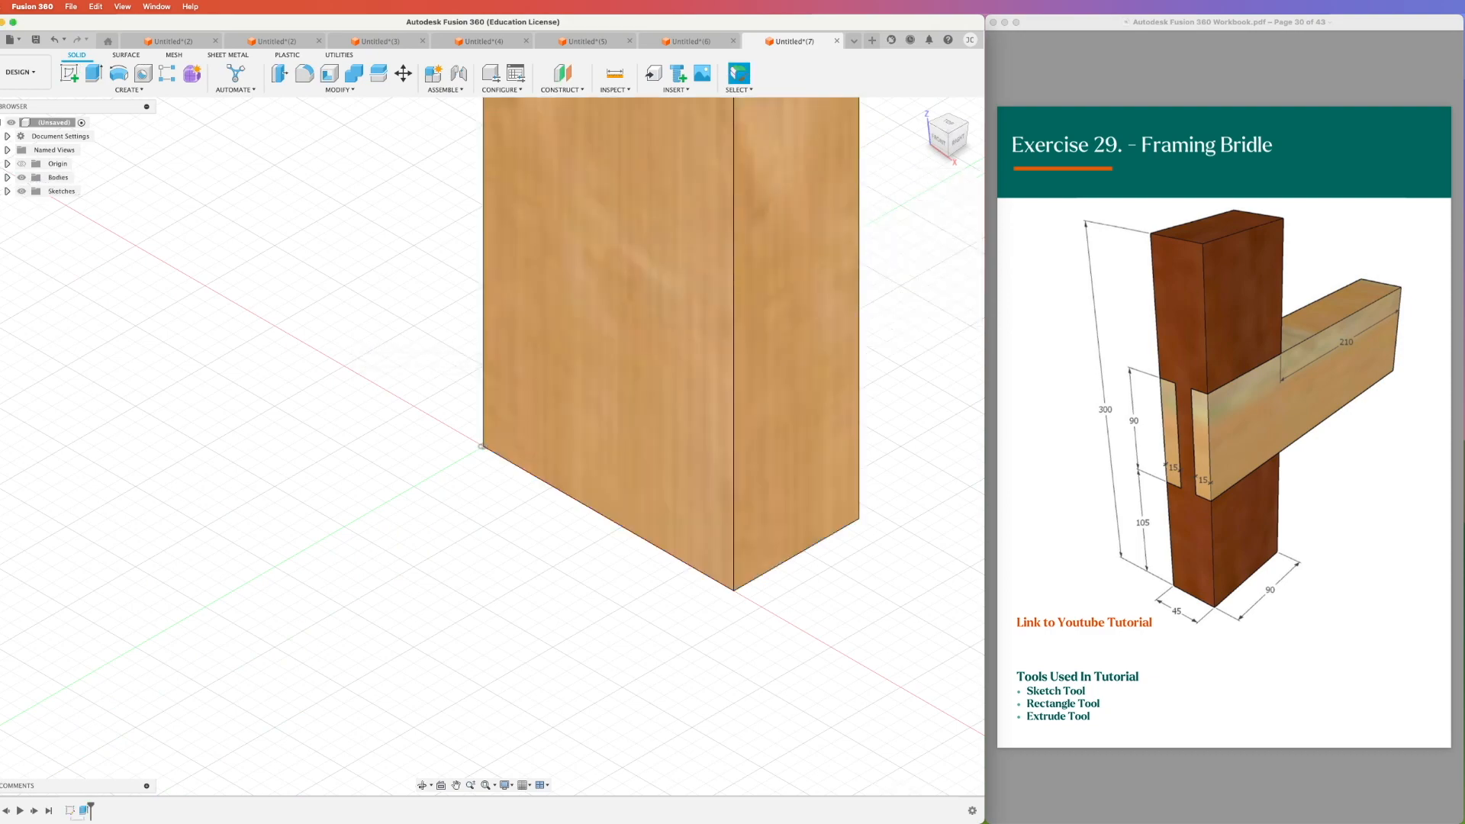
scroll(319, 465, "down", 10)
scroll(248, 268, "up", 6)
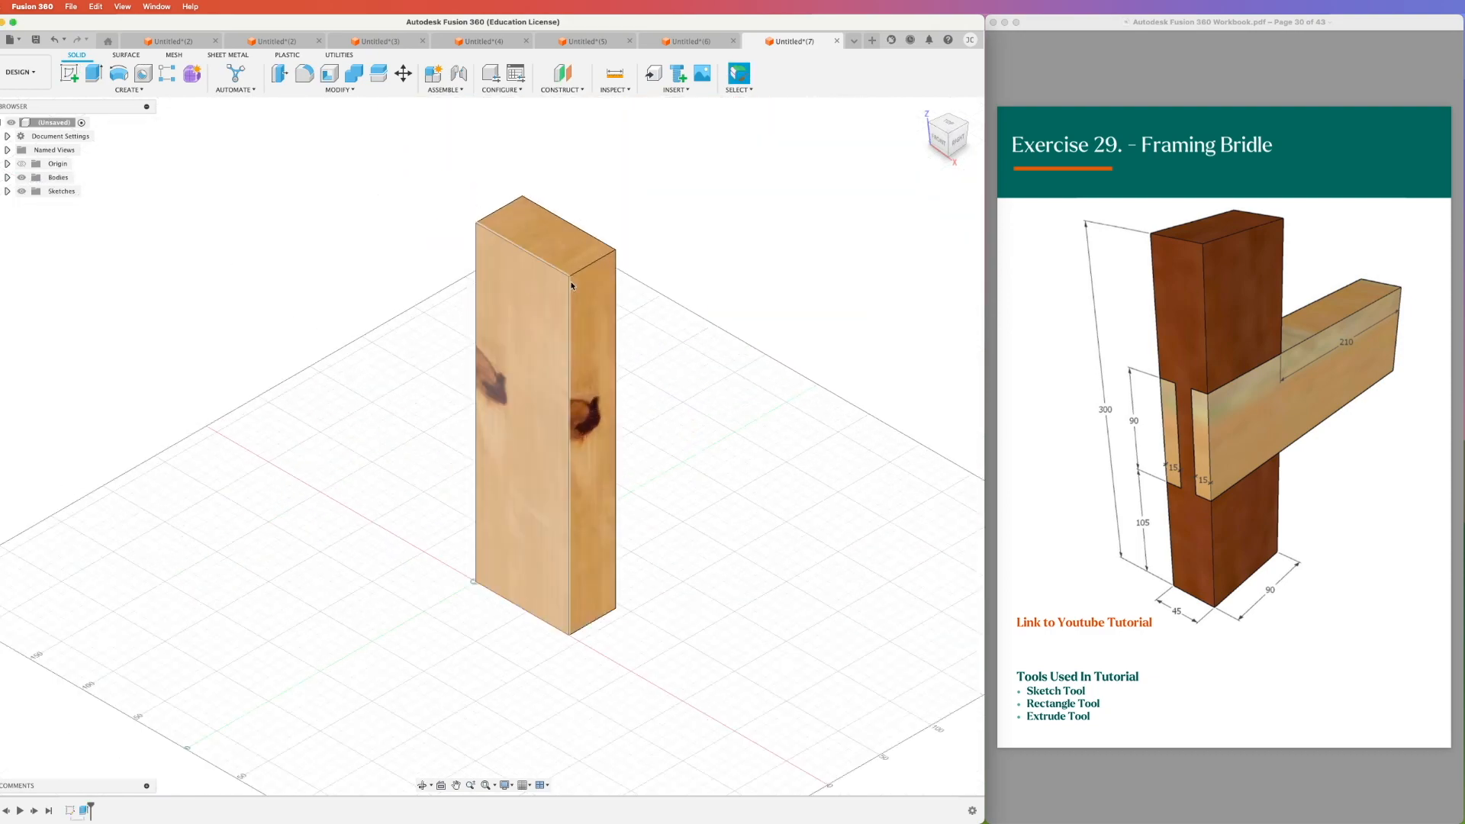
Apply a dark wood appearance to the post body
left_click(6, 177)
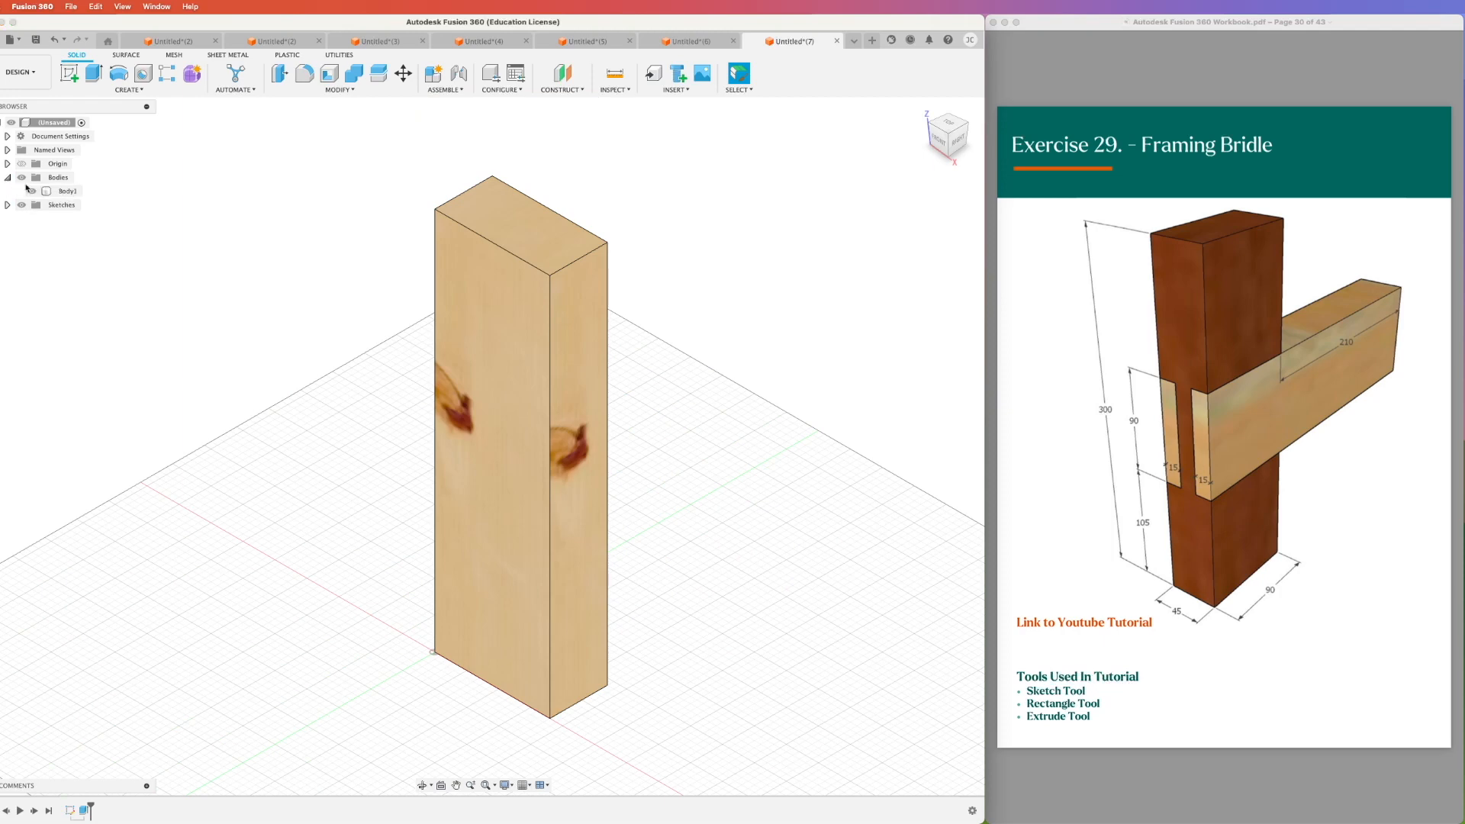
right_click(67, 192)
left_click(99, 284)
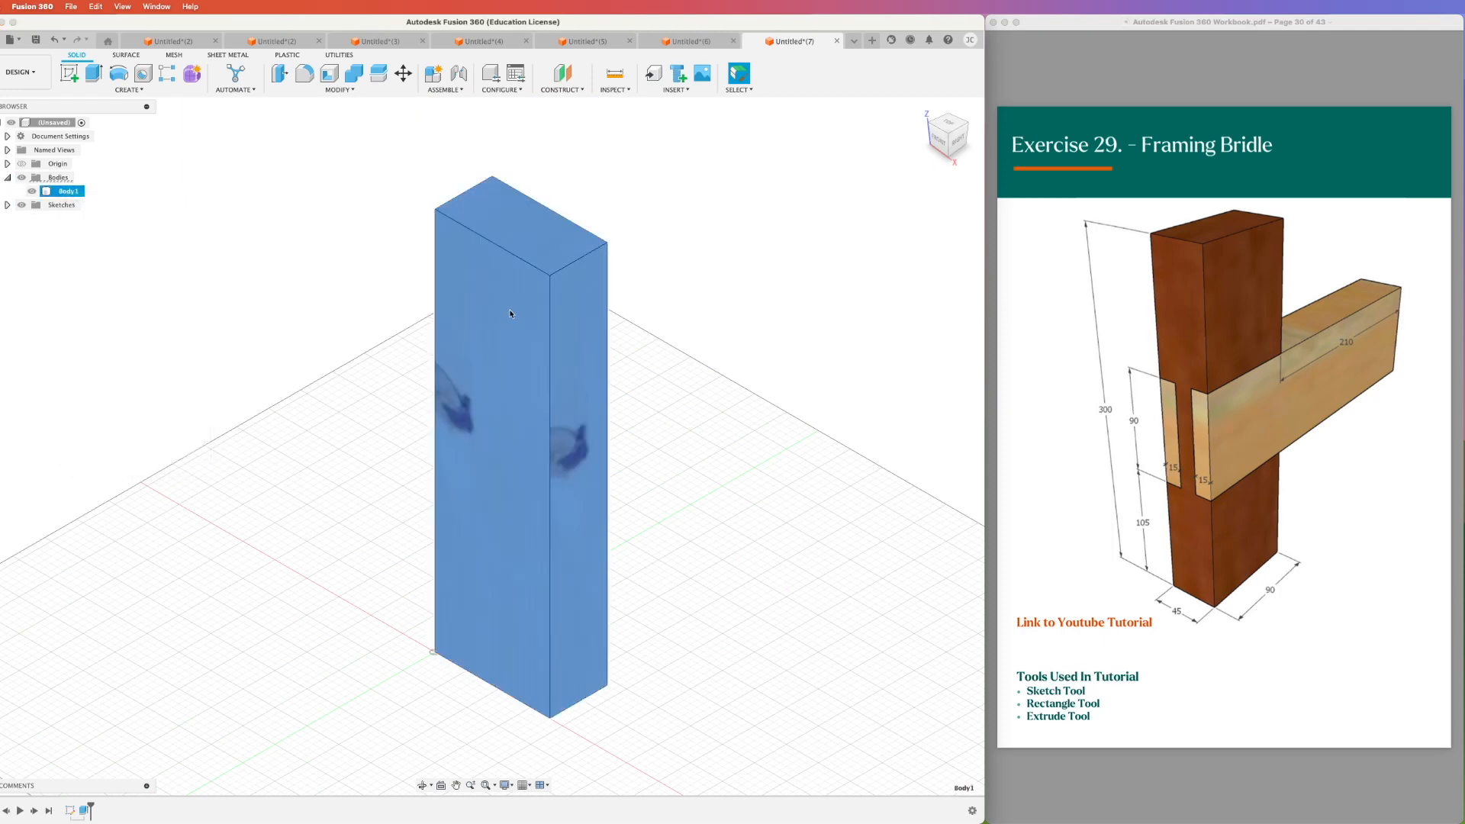
left_click_drag(770, 464, 516, 413)
left_click(958, 579)
Sketch a rectangle 45 mm wide and 90 mm high on the post's narrow side plane, about 50 mm below its base
middle_click_drag(765, 651, 807, 591, "shift")
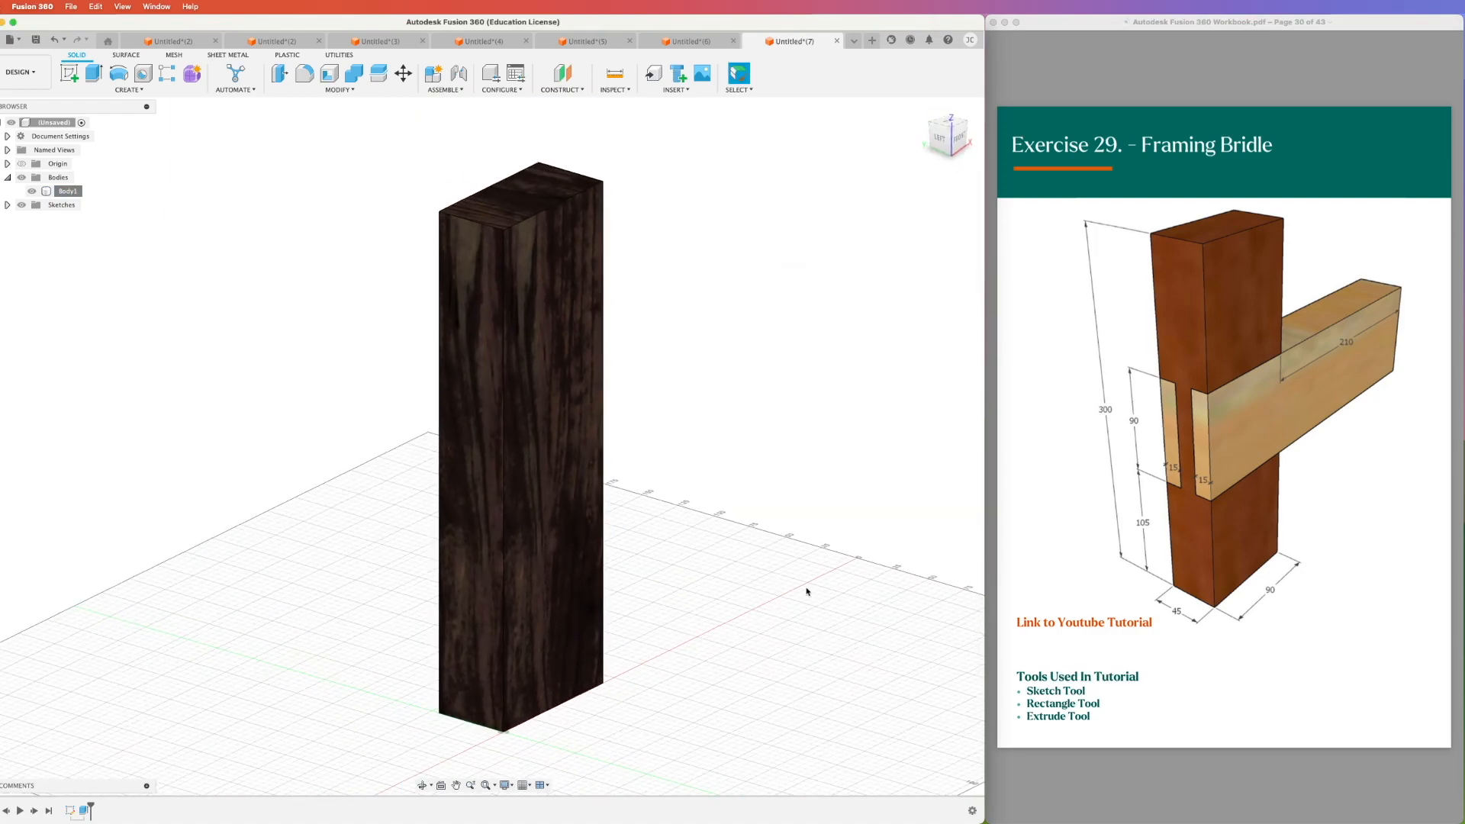
left_click(68, 73)
left_click(492, 473)
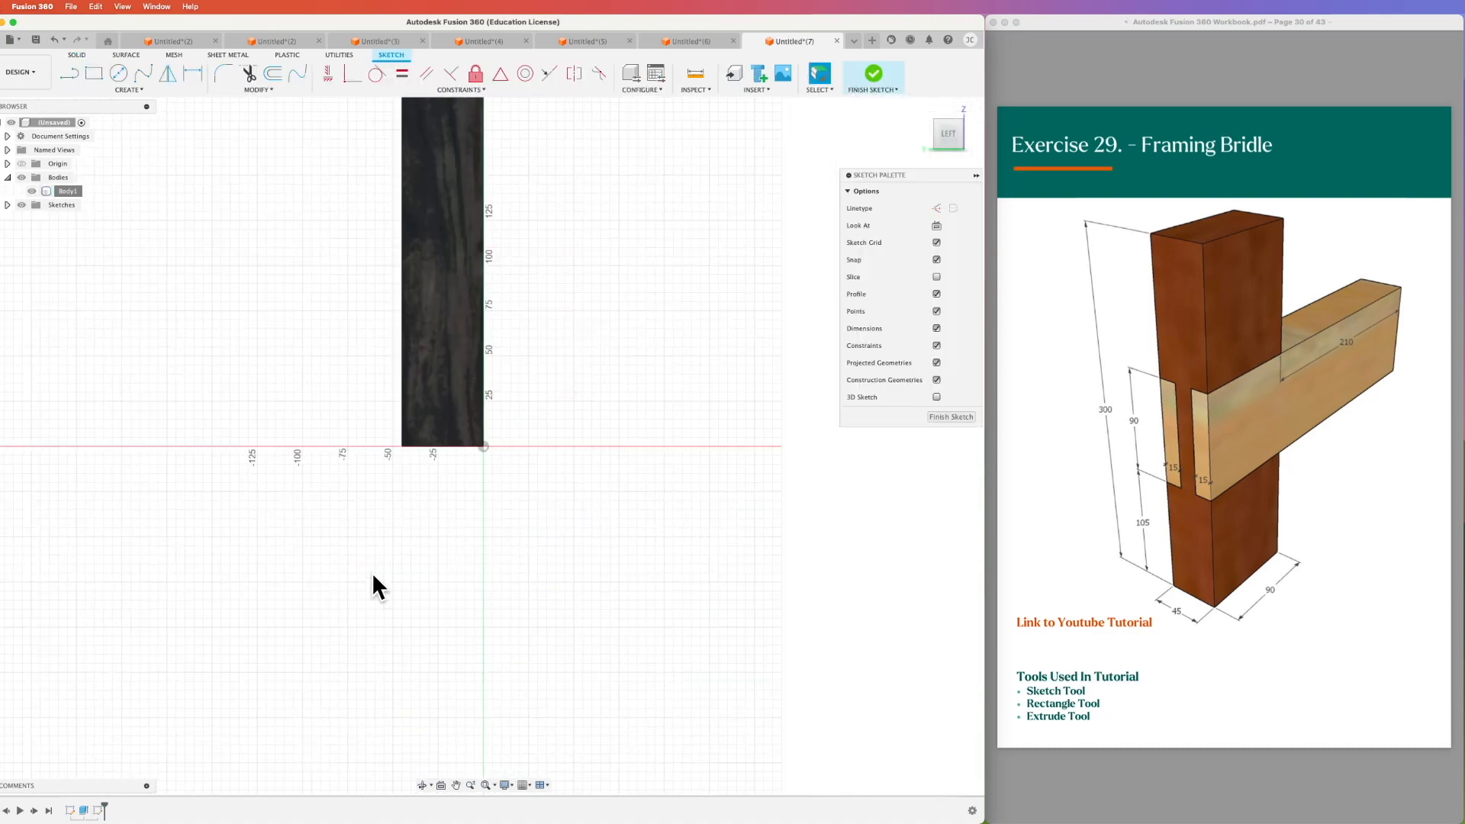
left_click(95, 76)
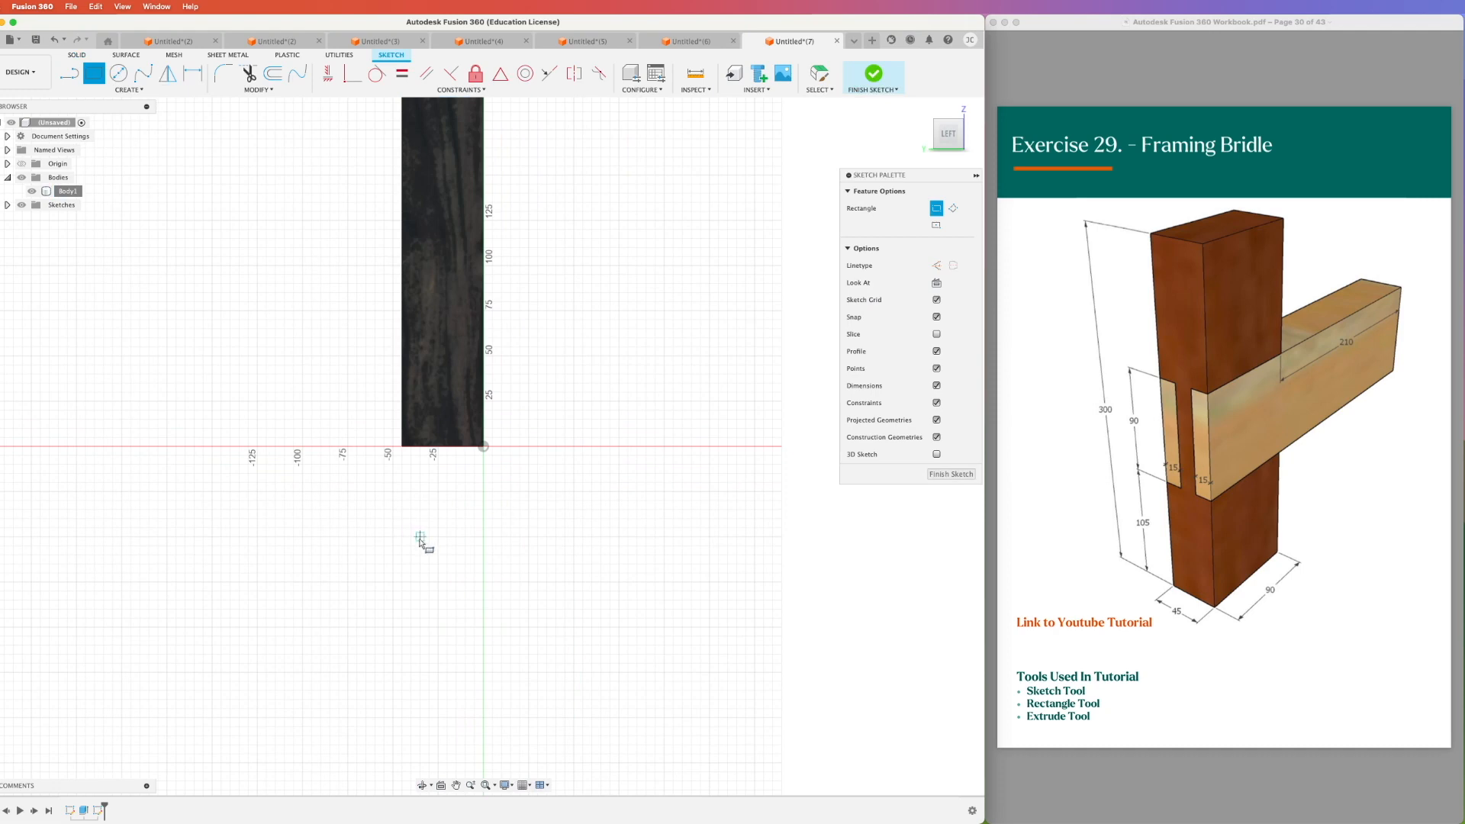
left_click(484, 538)
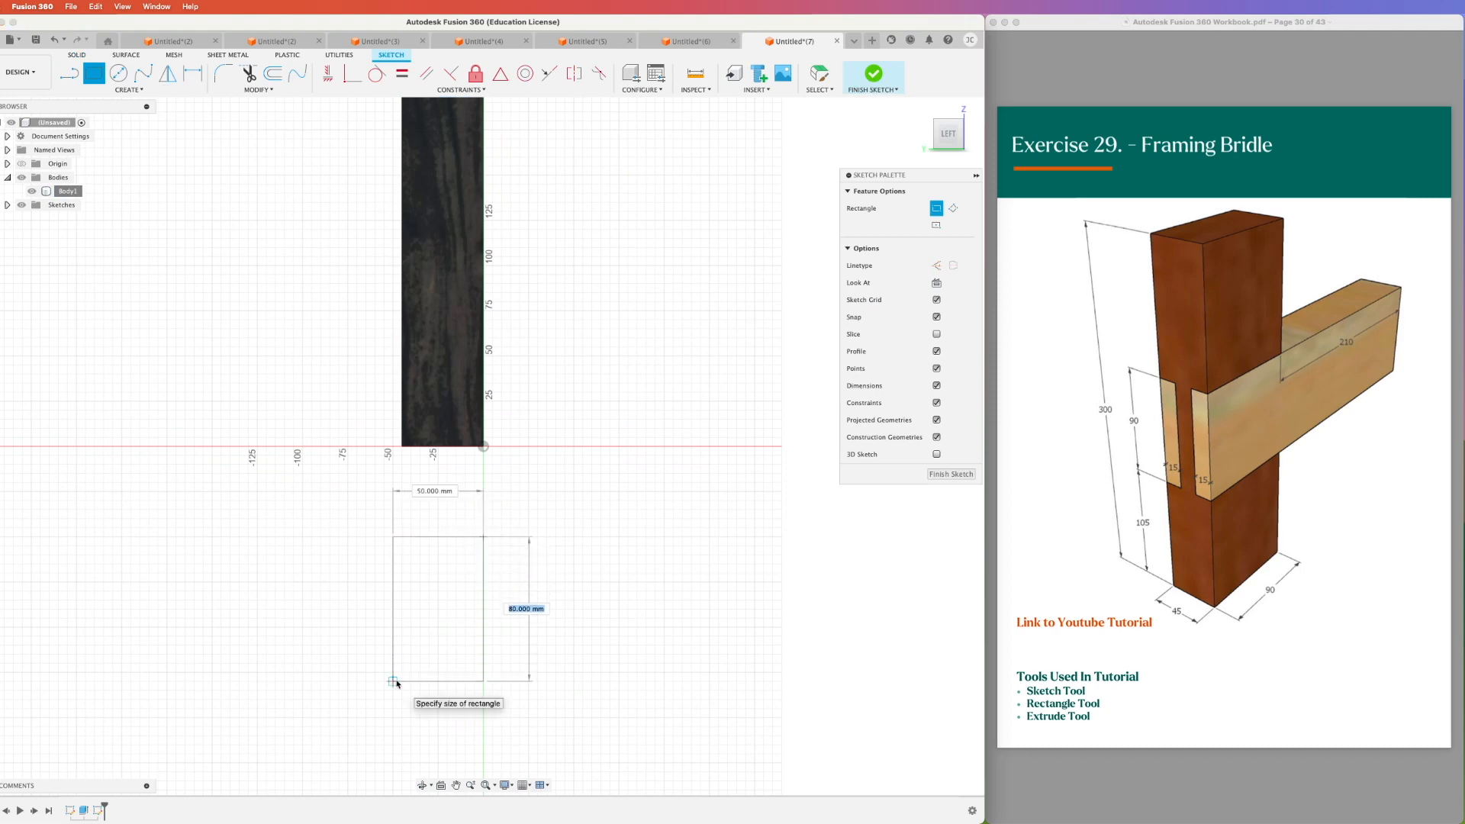
key("Tab")
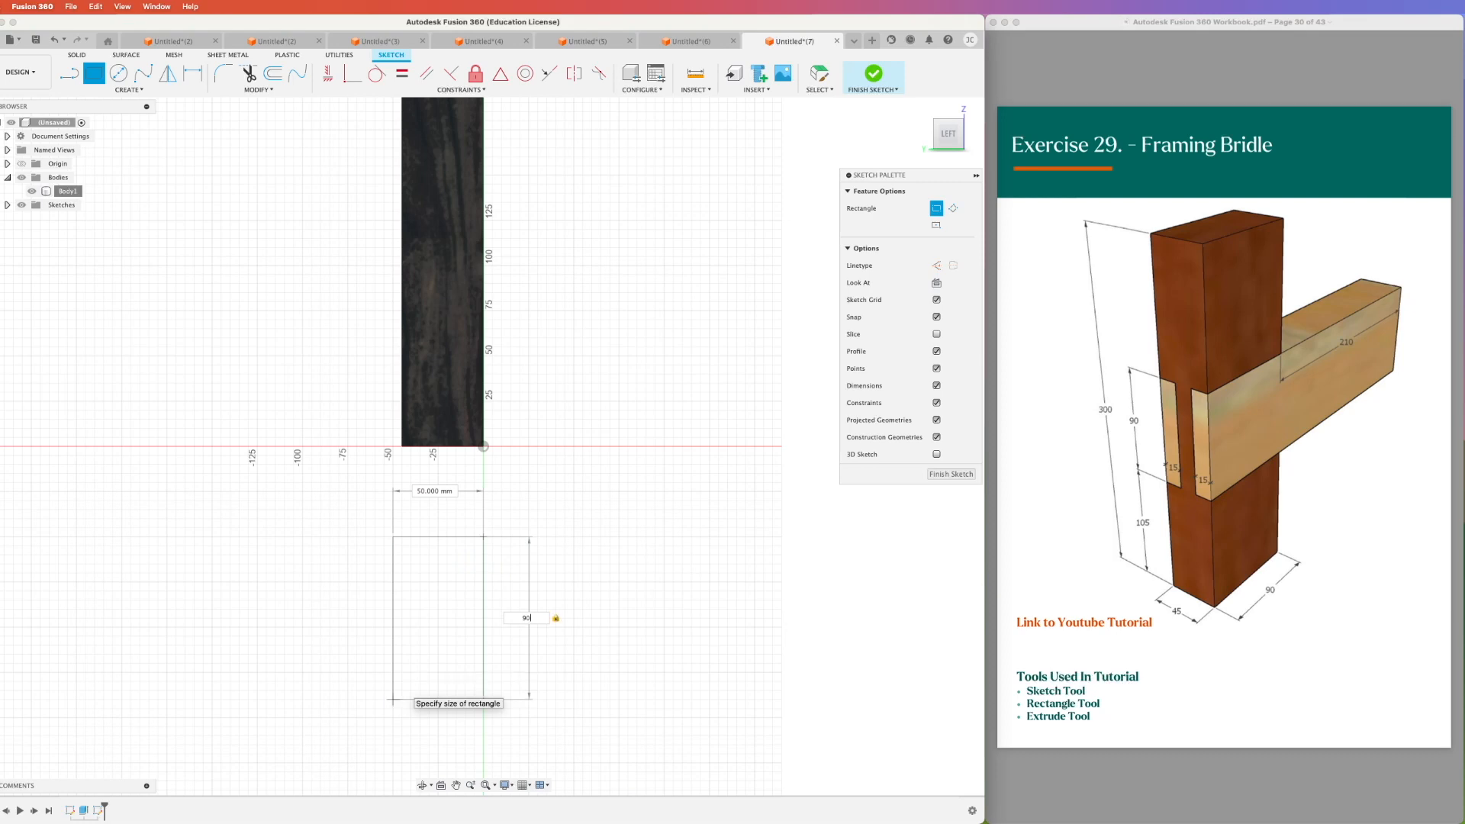
key("Tab")
type("45")
key("Return")
key("Escape")
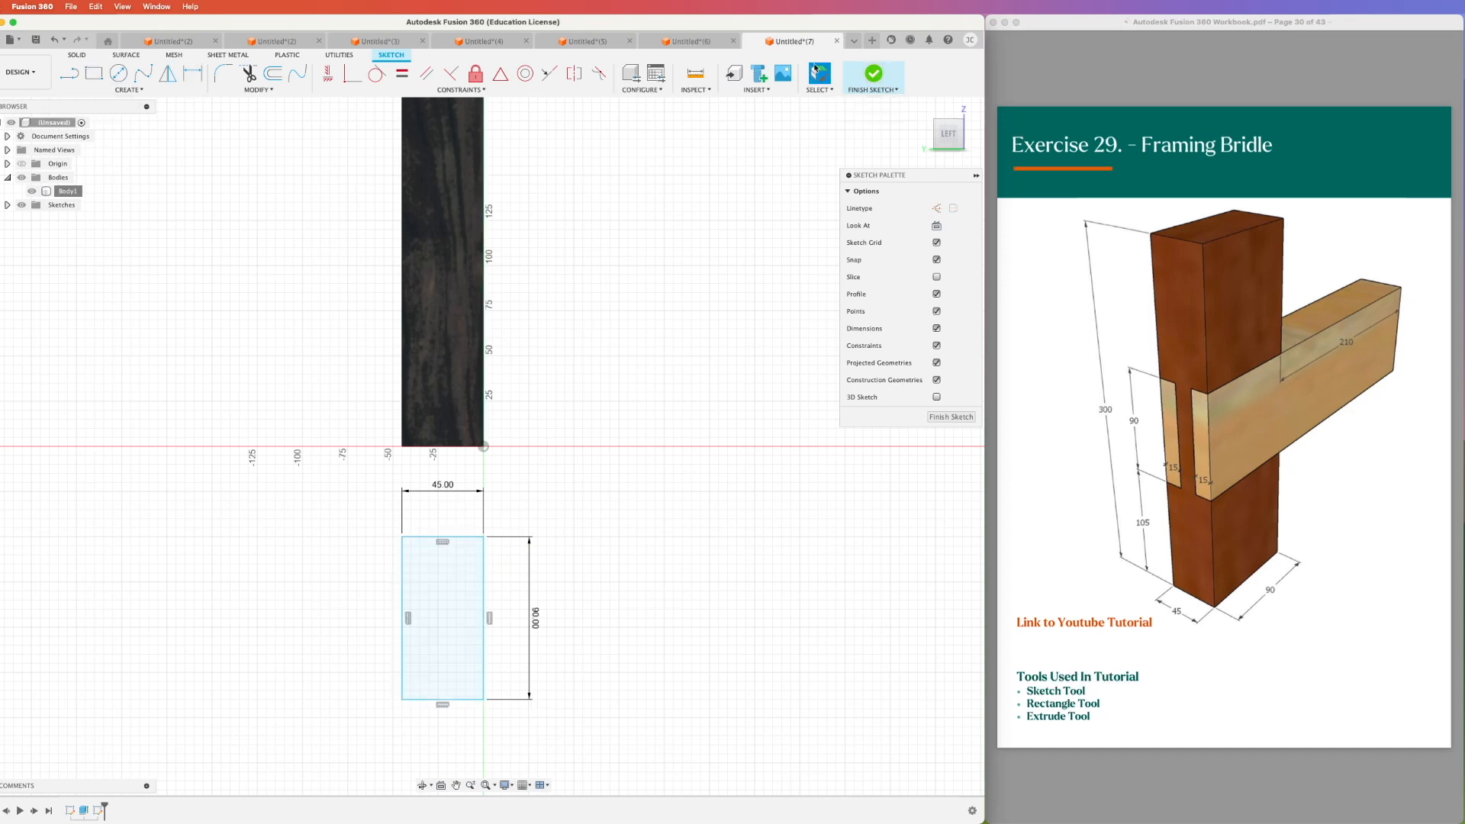
left_click(875, 77)
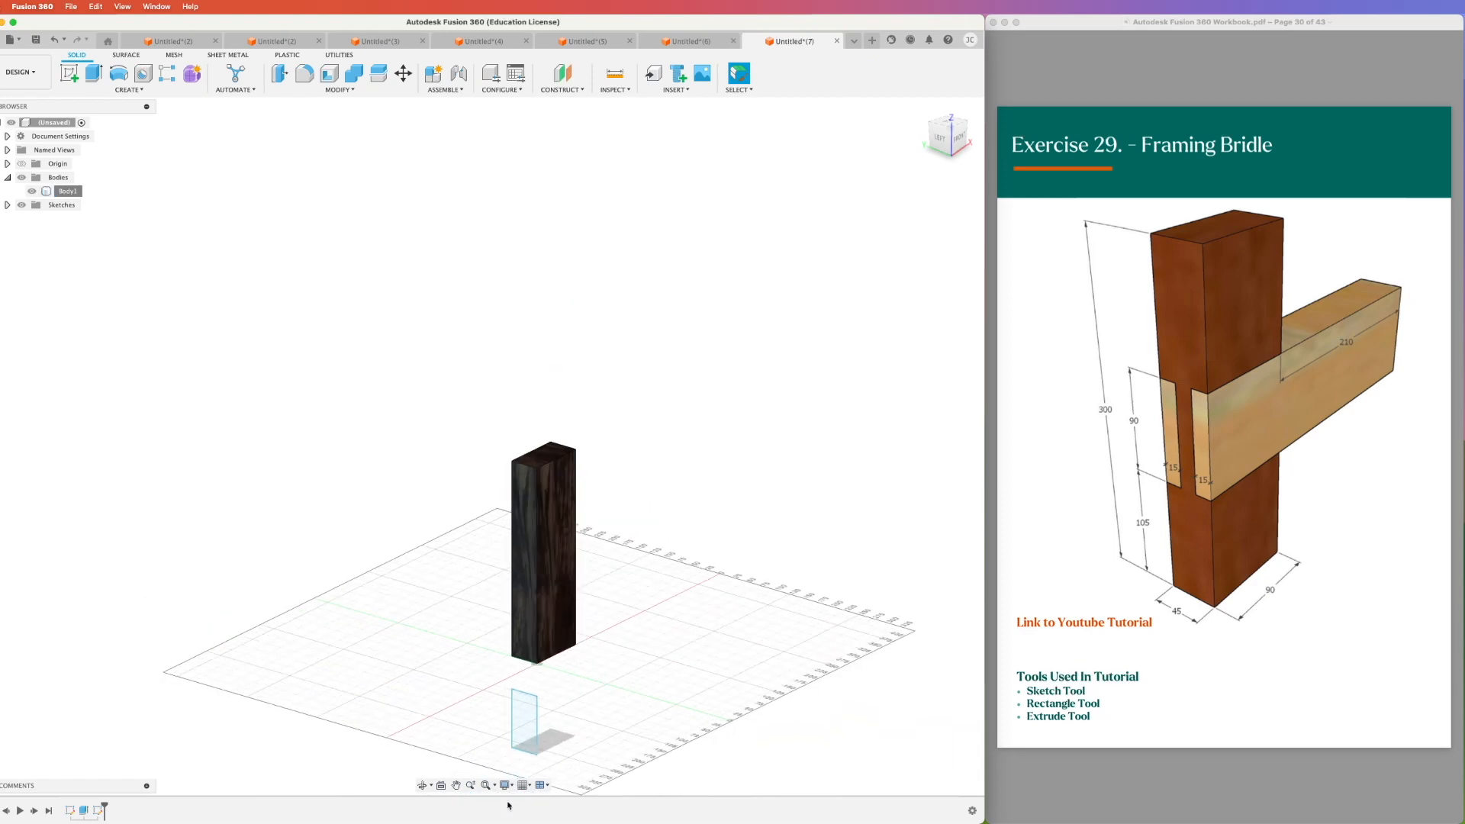
Extrude the rectangle below the post outward as a new body to form the horizontal rail
left_click(525, 722)
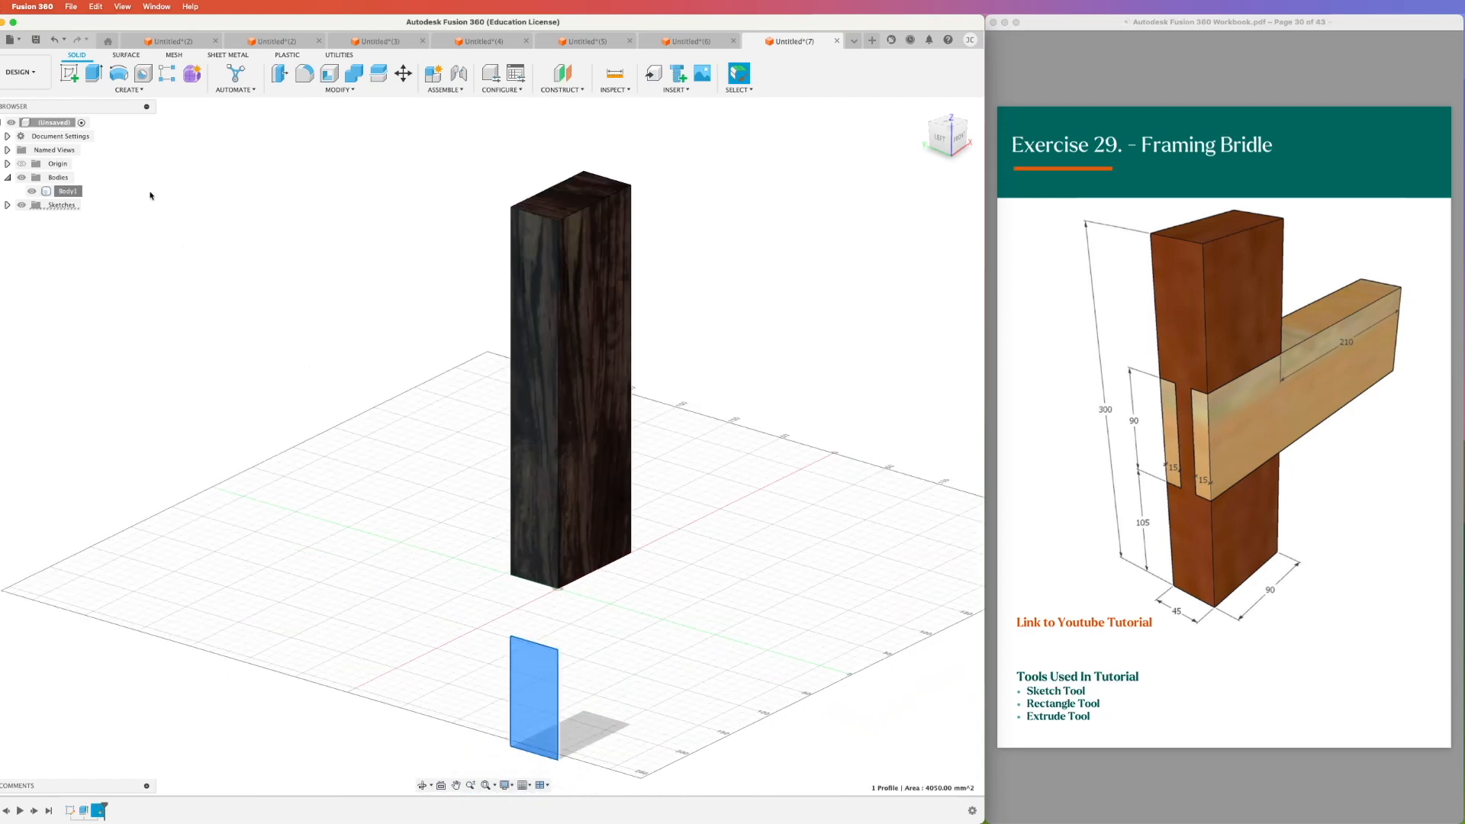
left_click(94, 72)
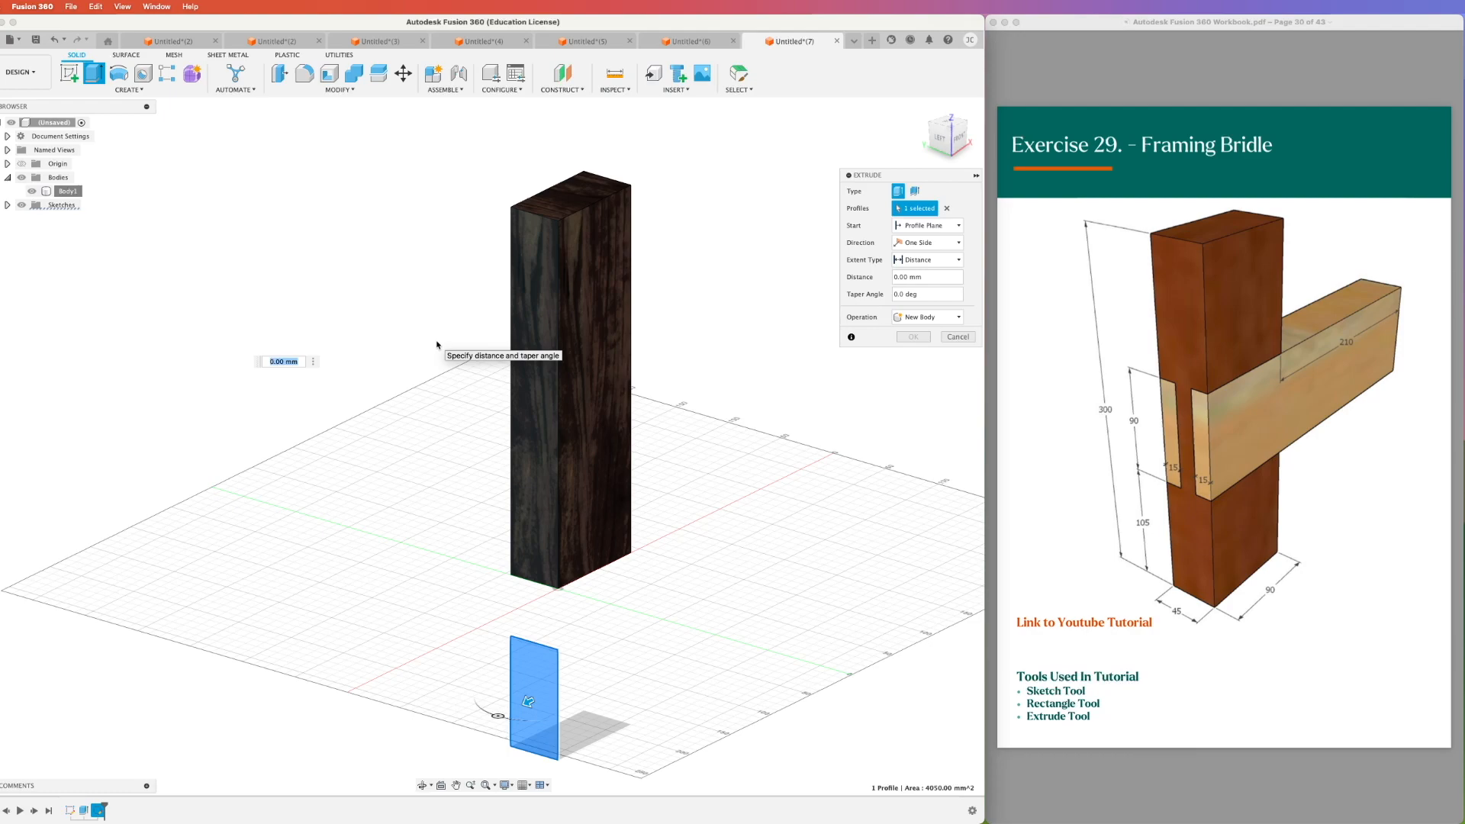
key("Return")
scroll(475, 533, "up", 3)
scroll(387, 675, "down", 6)
scroll(388, 675, "up", 5)
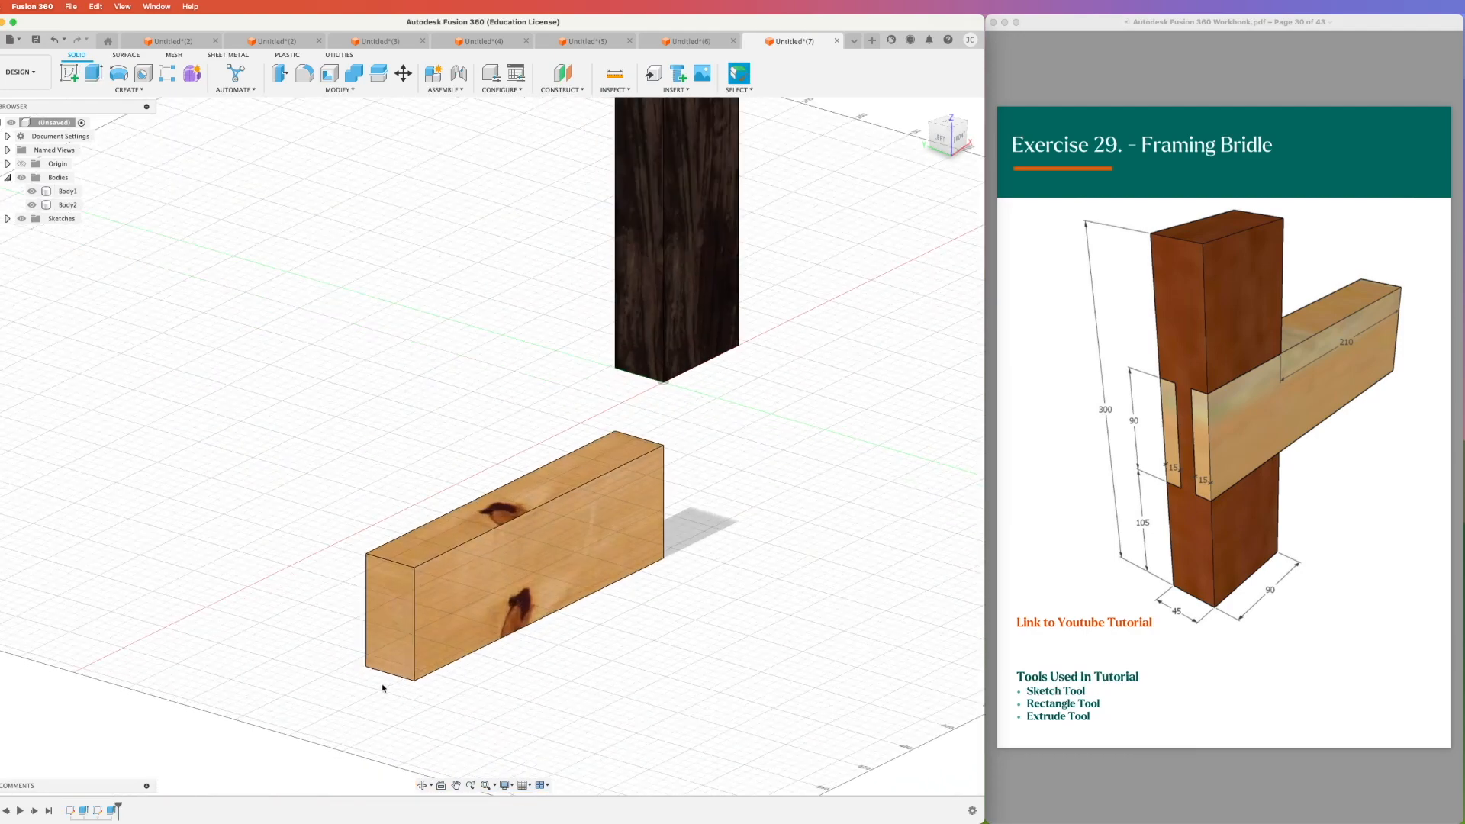
Sketch a rectangle about 25 mm wide on the rail's front end face, spanning its full 90 mm height
left_click(389, 588)
left_click(68, 74)
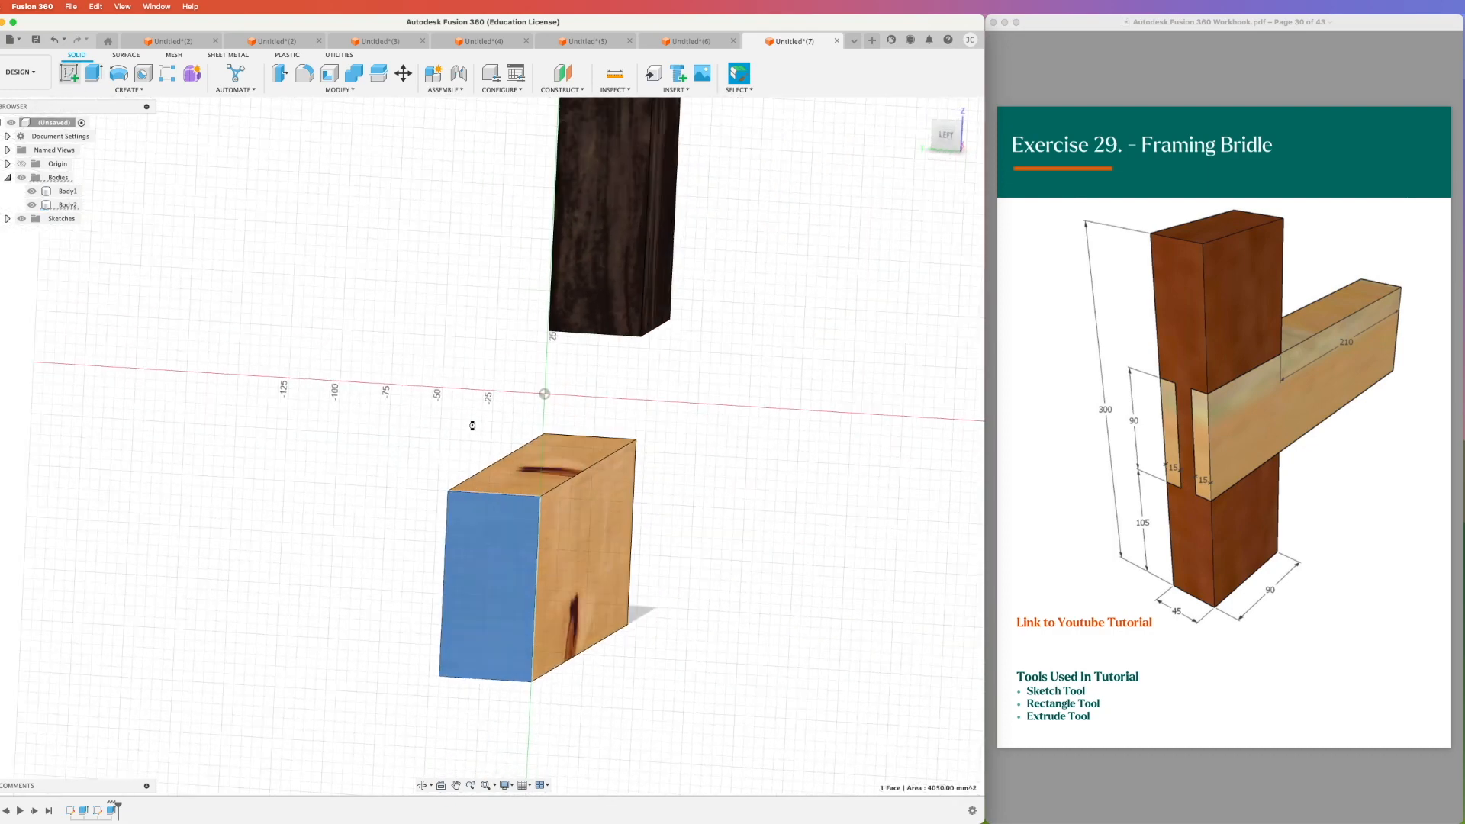
key("r")
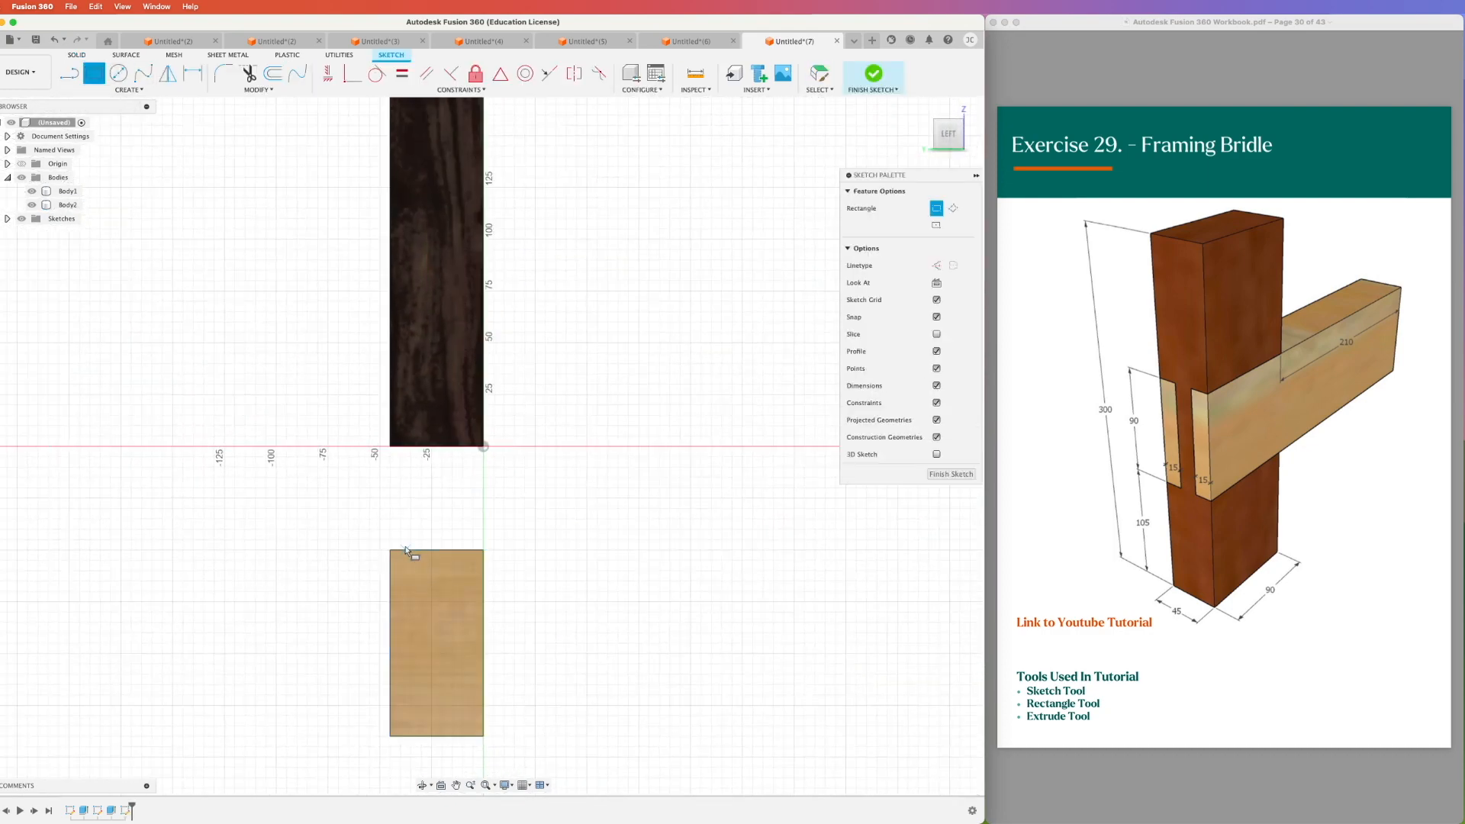
left_click(412, 550)
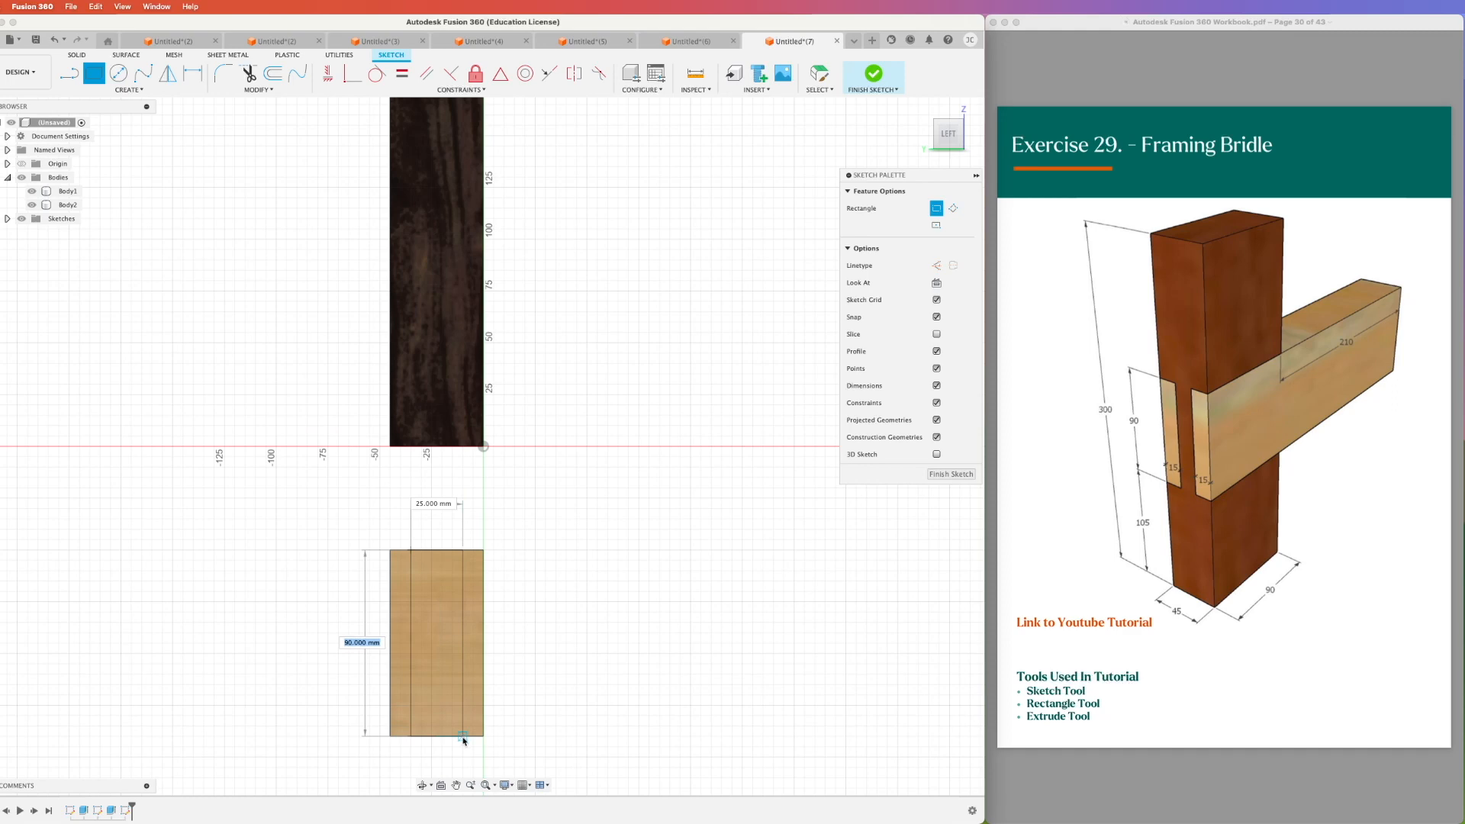
left_click(463, 737)
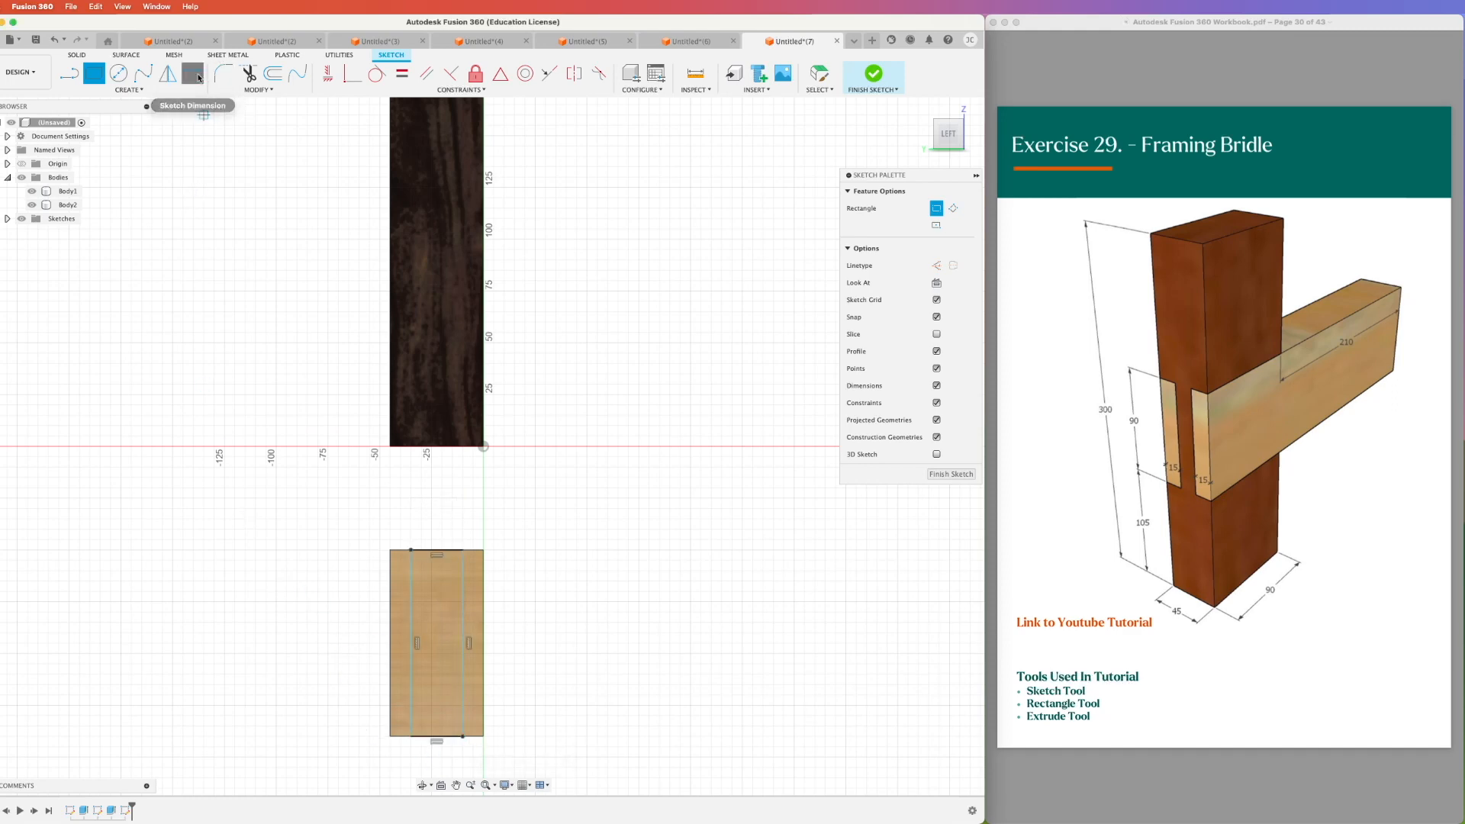
Dimension both vertical sides of the slot rectangle 15 mm from the rail's nearest edges and finish the sketch
left_click(196, 75)
left_click(412, 598)
left_click(391, 602)
left_click(395, 502)
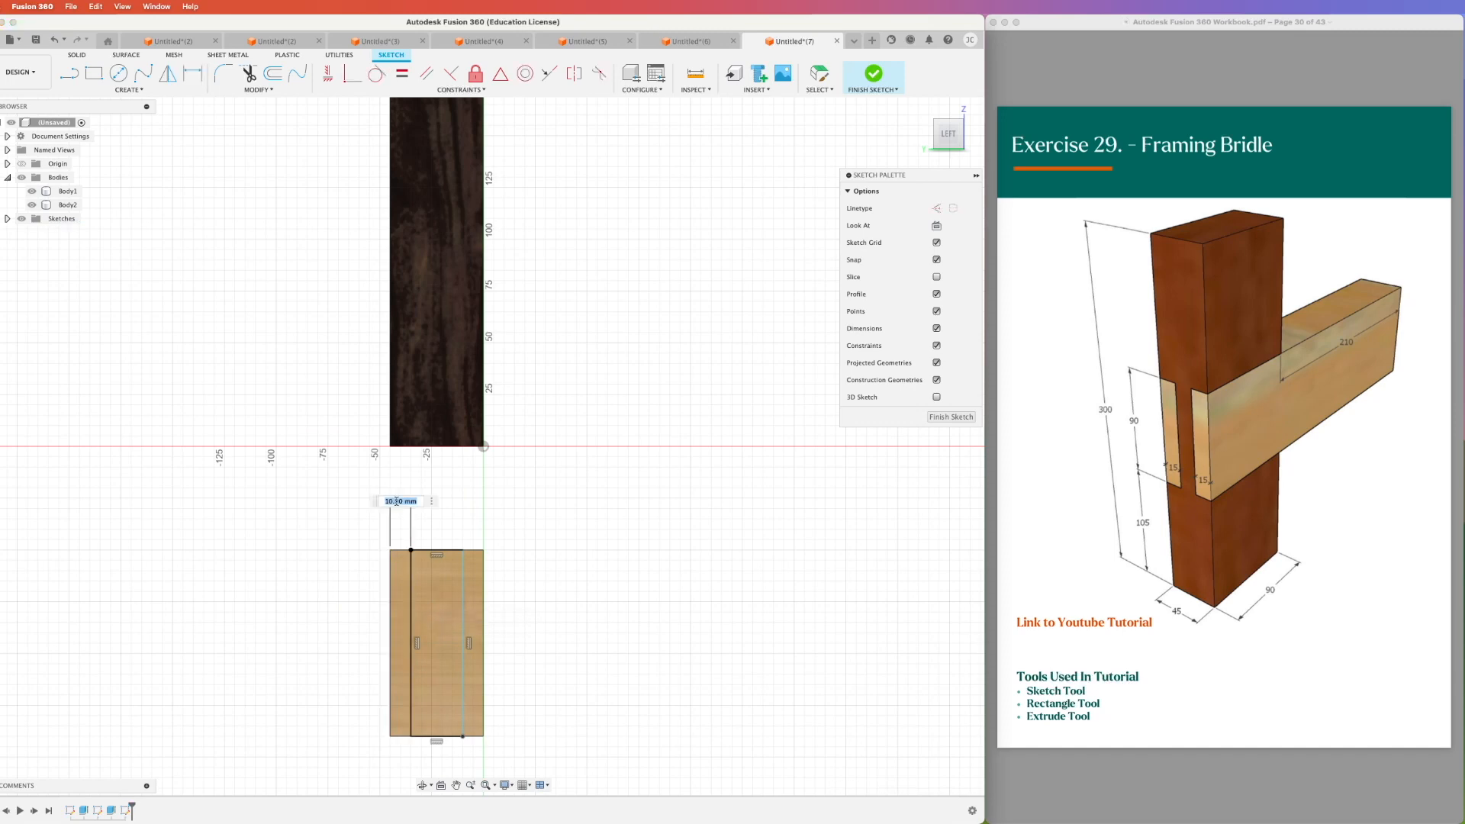
type("15")
key("Return")
left_click(475, 599)
left_click(483, 599)
left_click(478, 520)
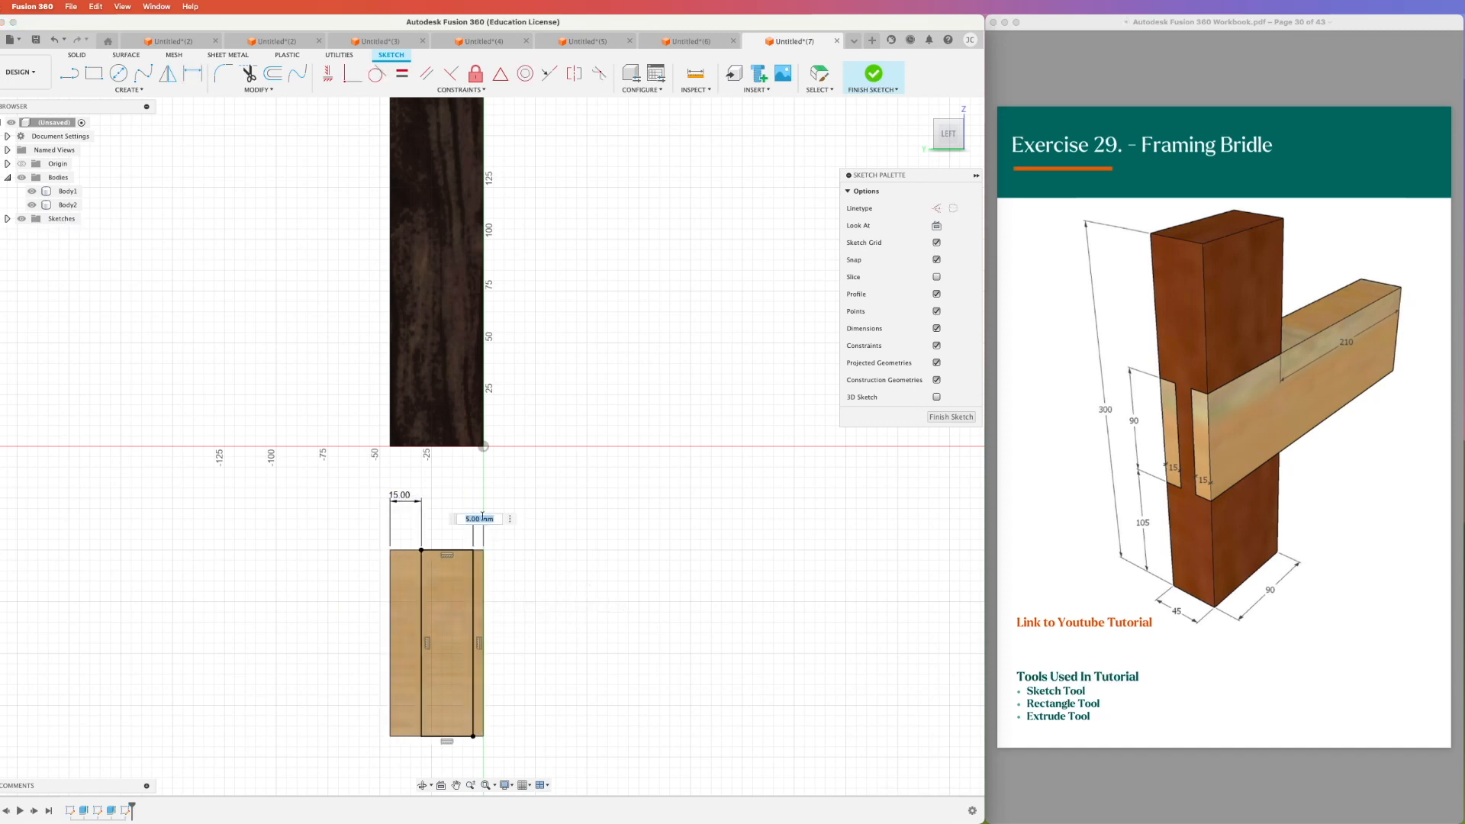
type("15")
key("Return")
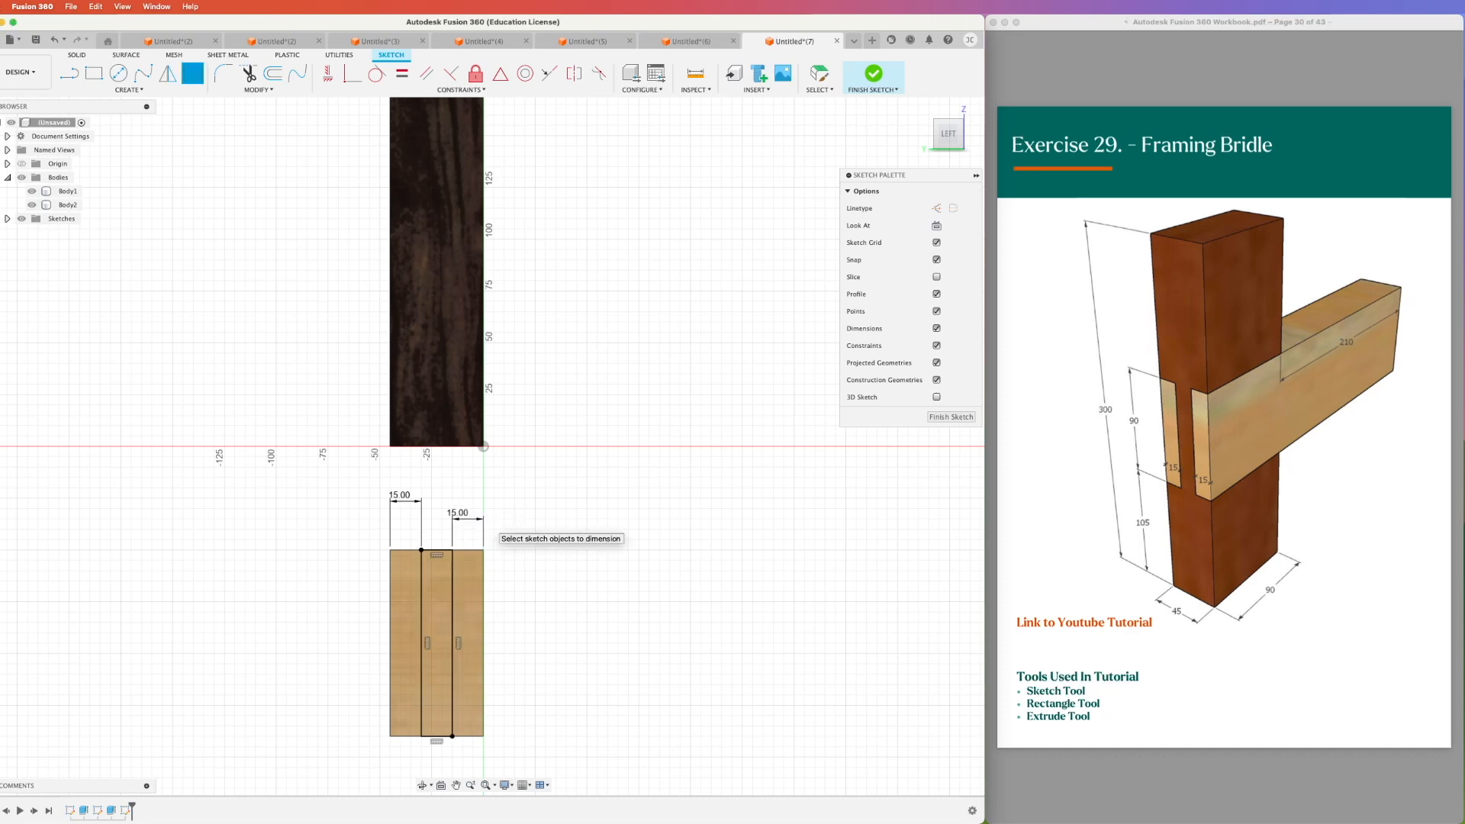
left_click(878, 79)
left_click(392, 538)
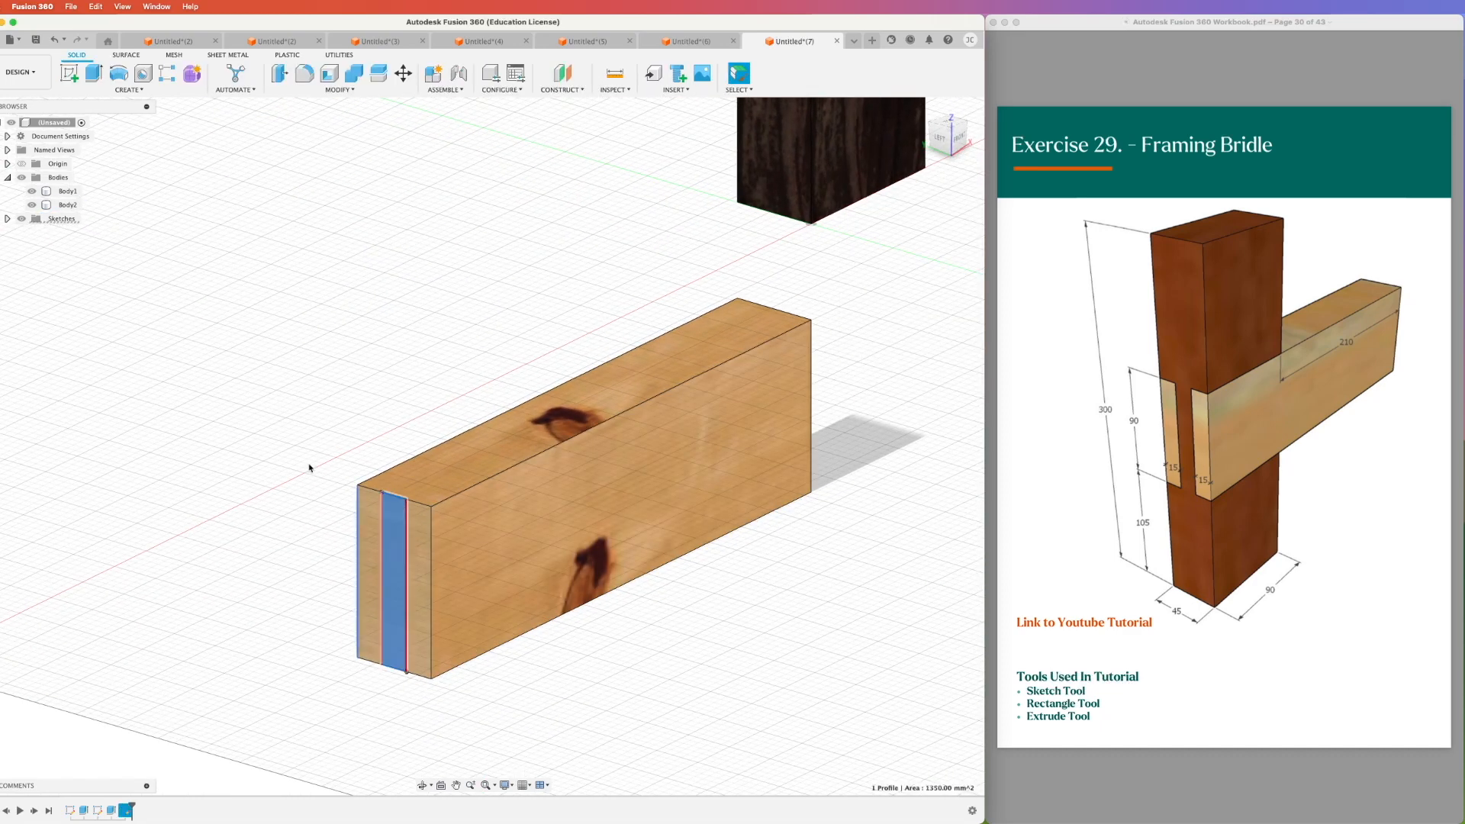
left_click(95, 74)
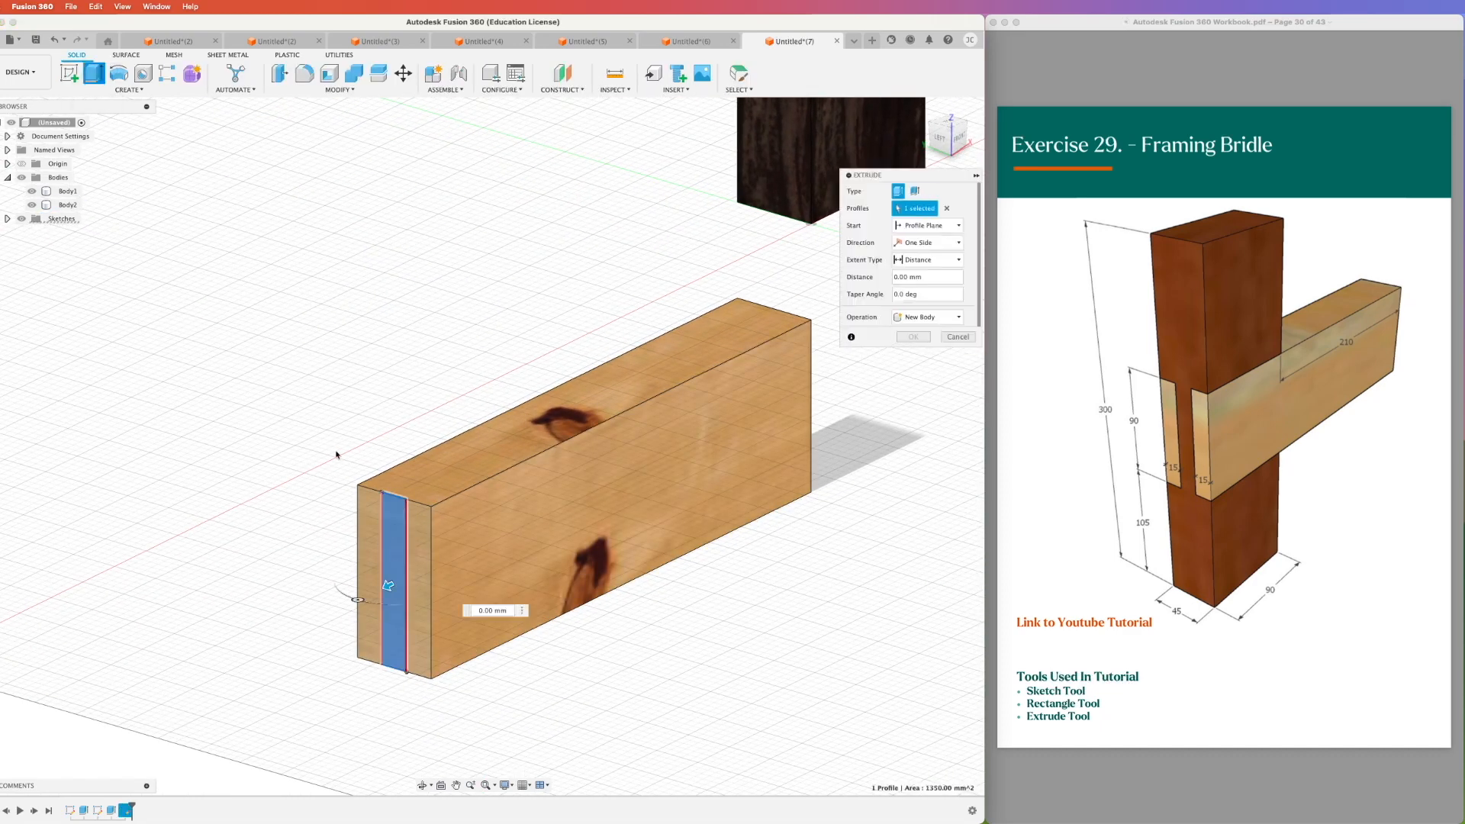
left_click(418, 578)
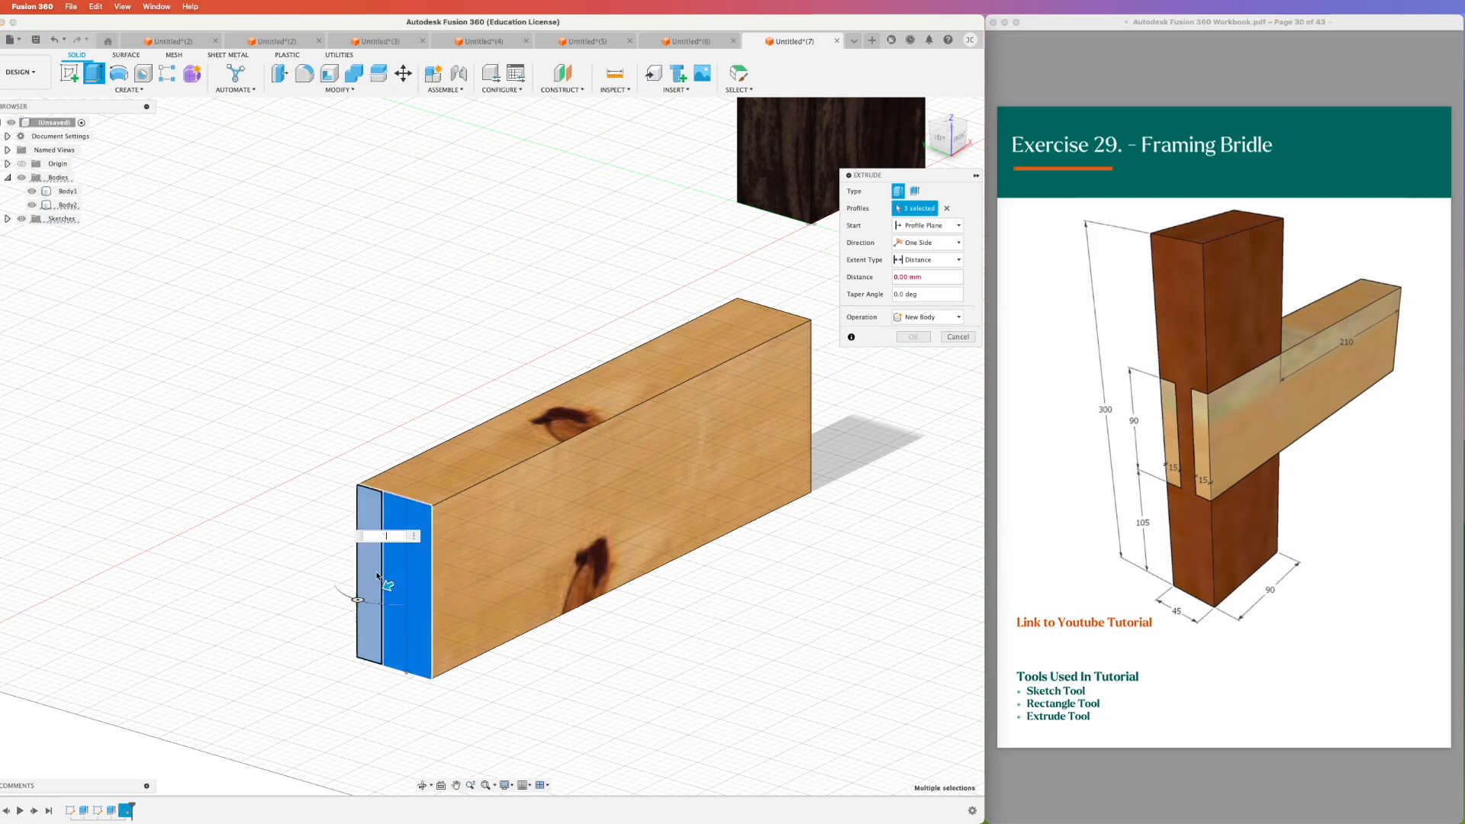
key("Escape")
Extrude the middle strip of the rail's end face -90 mm to cut an open slot
left_click(96, 77)
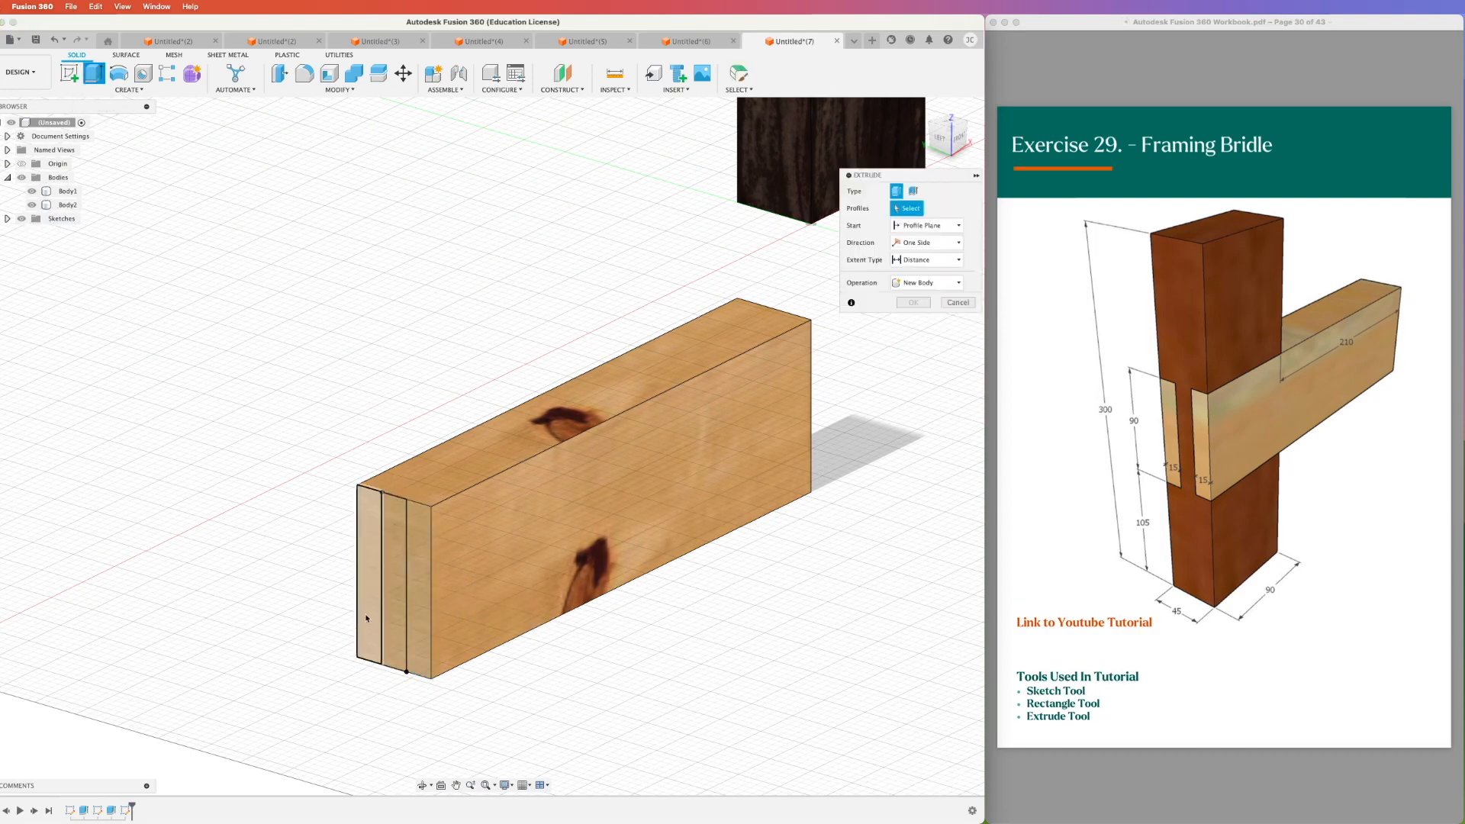
left_click(393, 580)
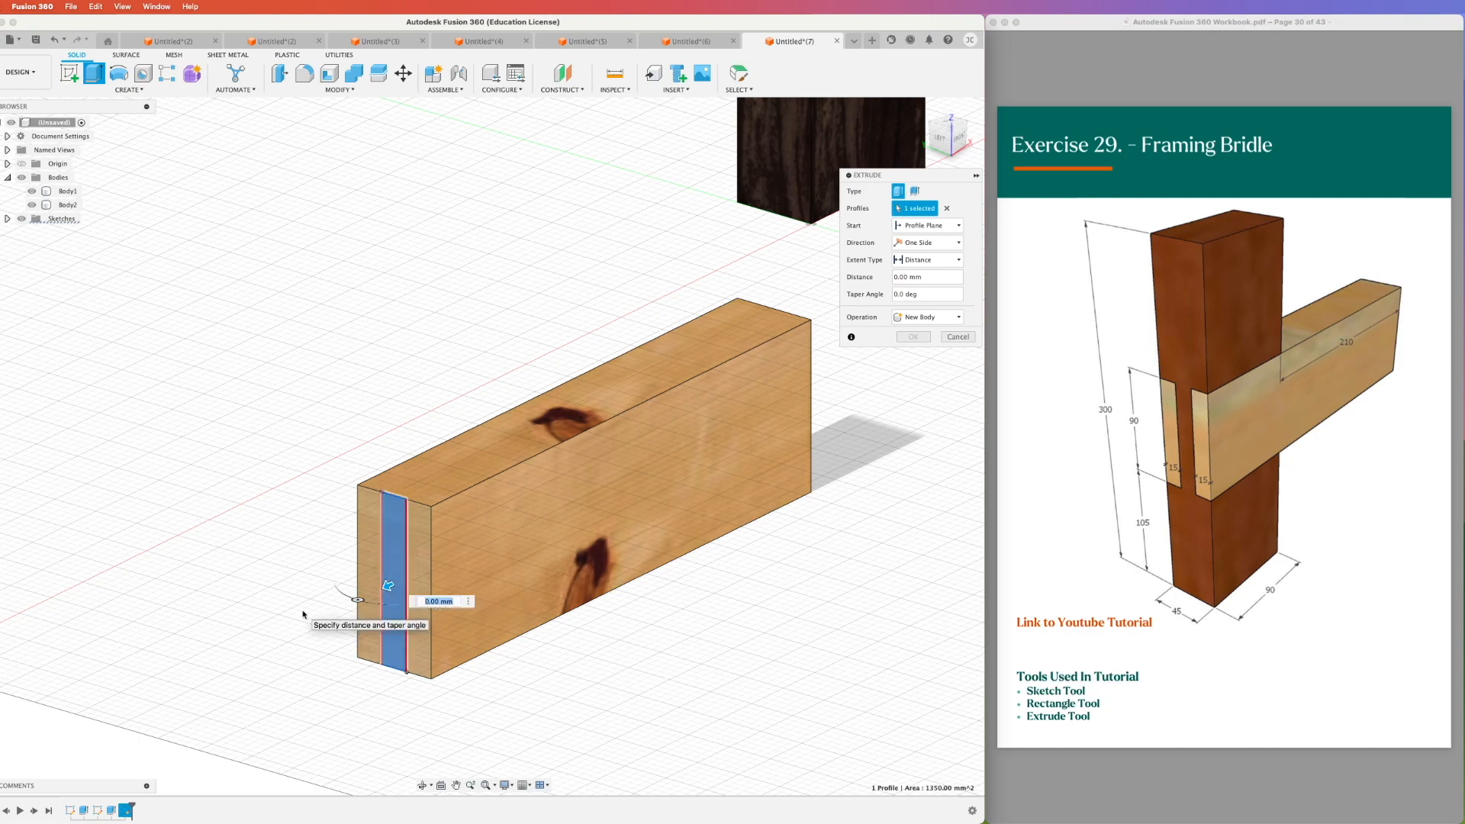
type("-90")
key("Return")
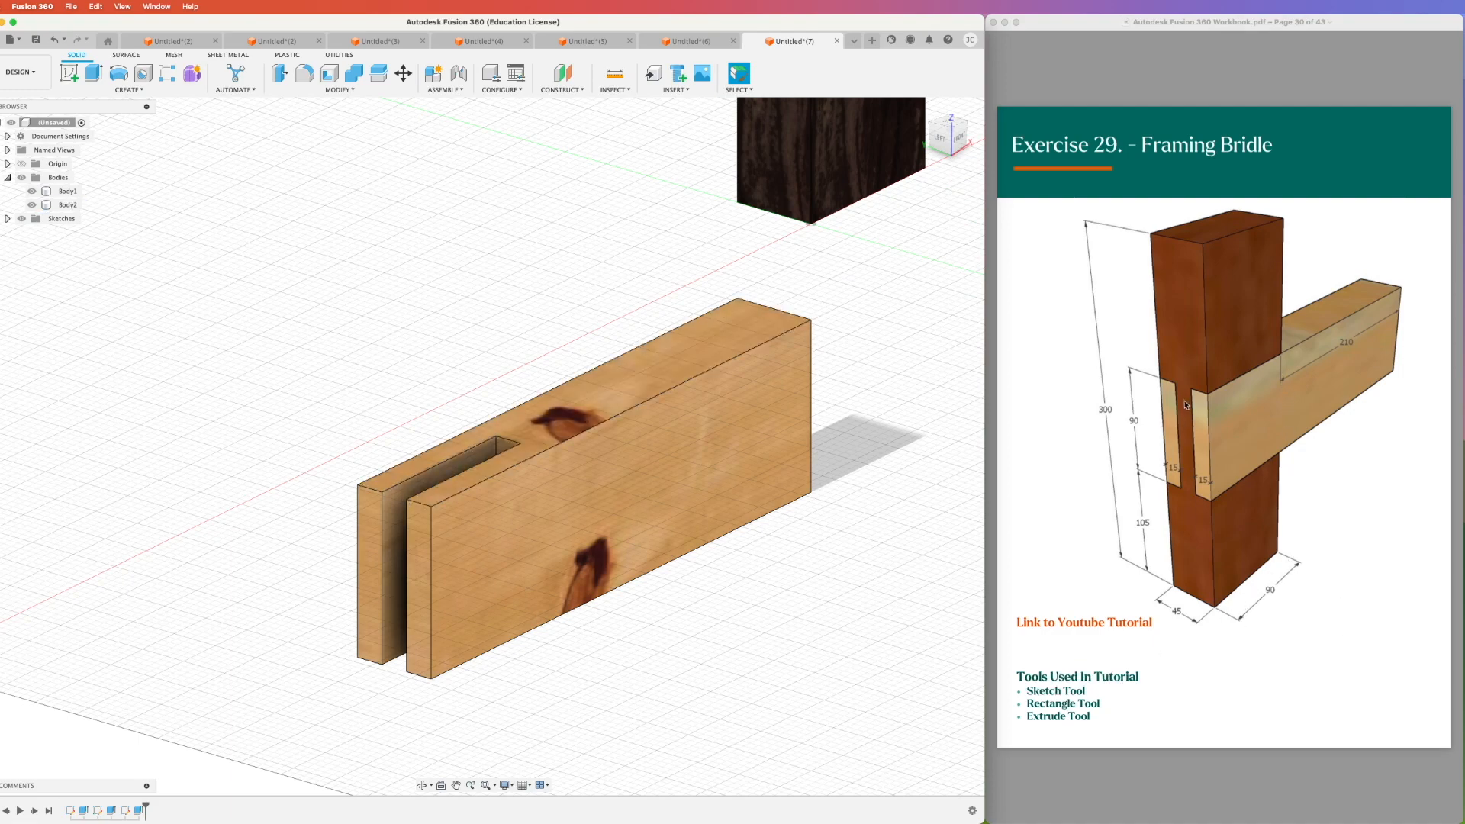
scroll(671, 589, "down", 5)
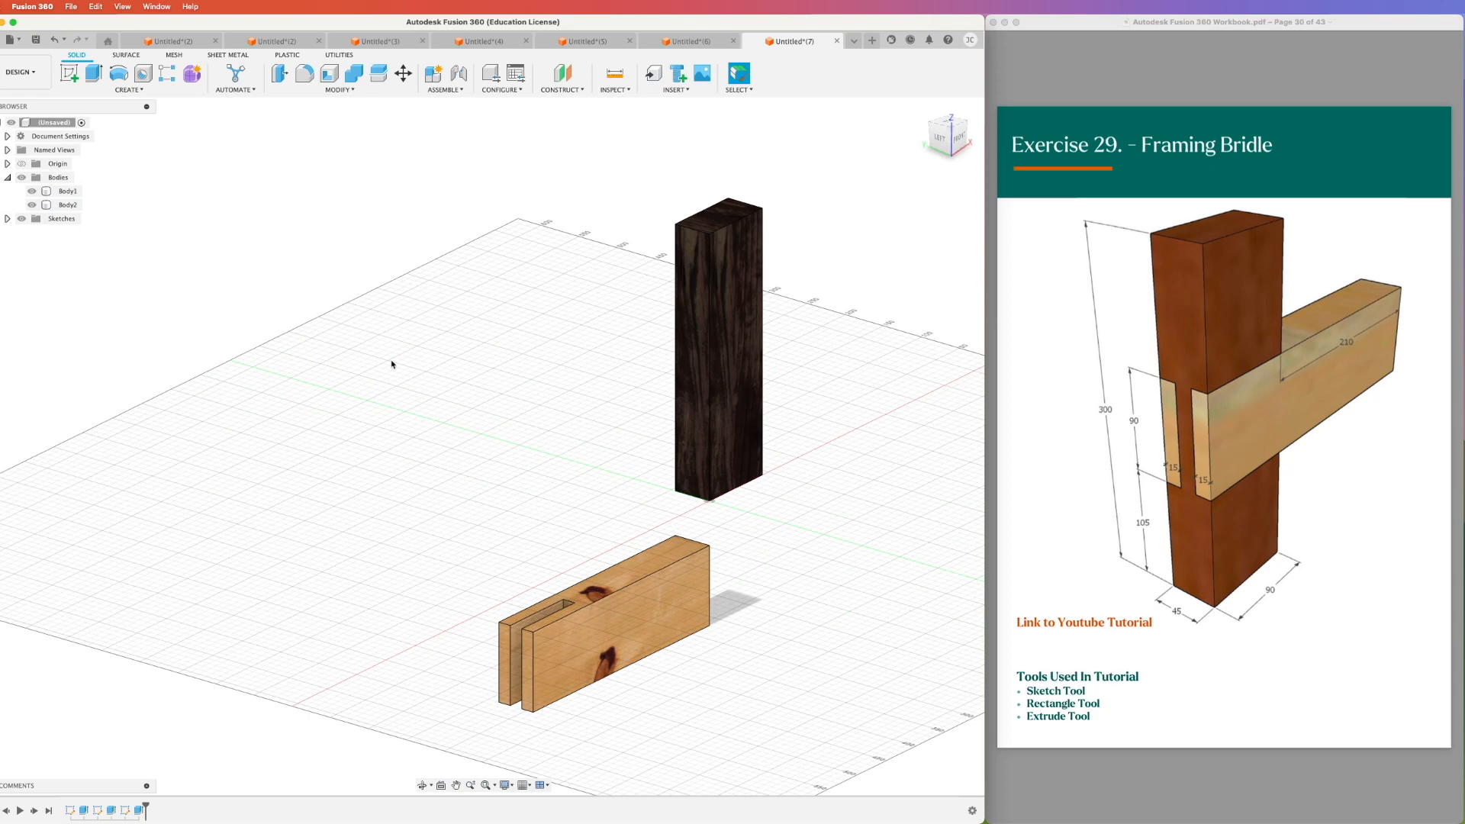
Create a separate component from each of the post and rail bodies, and test moving both components freely
right_click(68, 193)
left_click(122, 231)
right_click(68, 192)
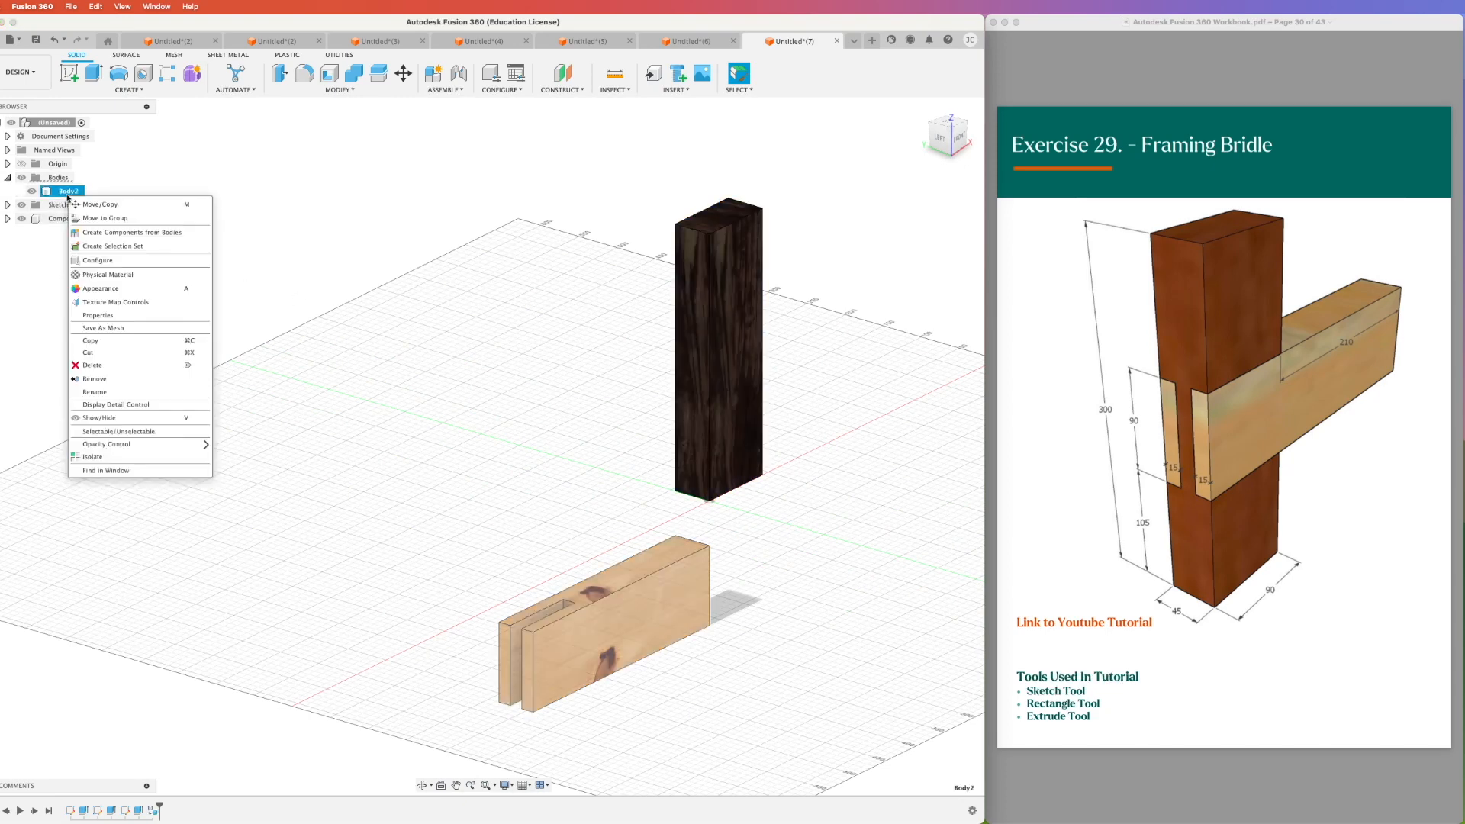
left_click(122, 232)
left_click_drag(587, 635, 502, 520)
mouse_move(732, 385)
left_mouse_down()
mouse_move(691, 452)
mouse_move(752, 406)
left_mouse_up()
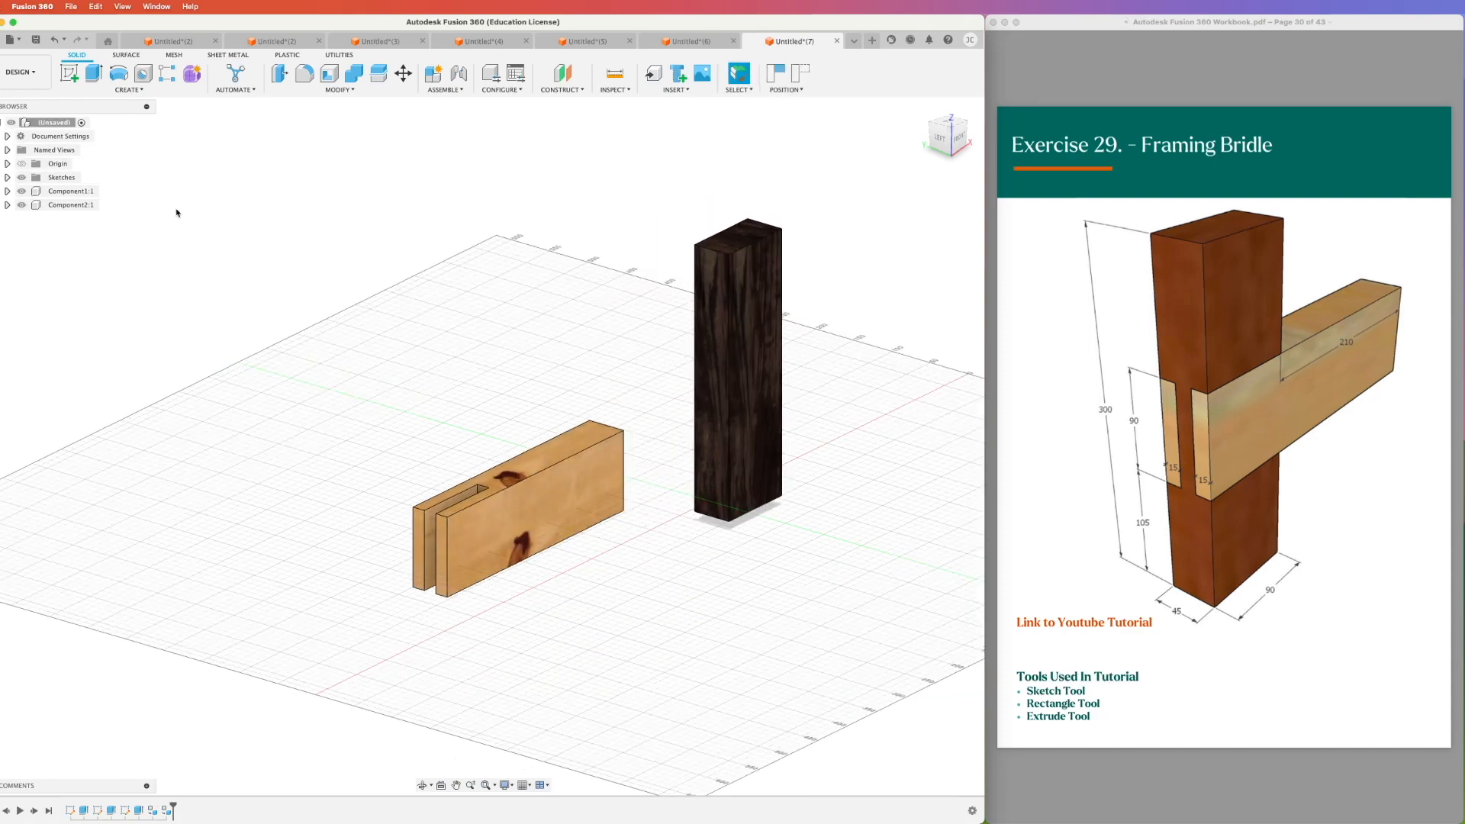
Ground the post component and return both components to their original positions
right_click(75, 192)
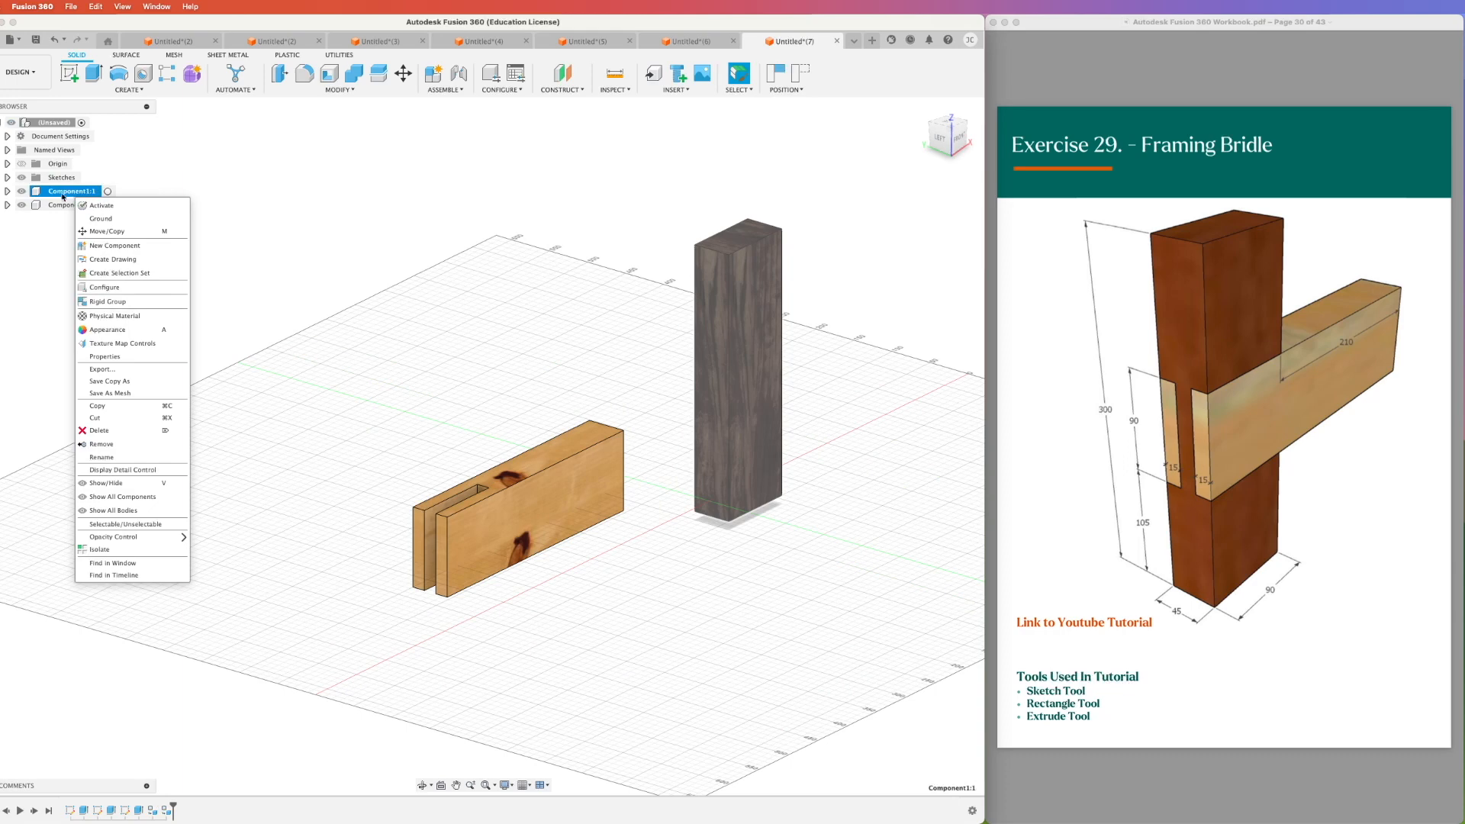
left_click(100, 205)
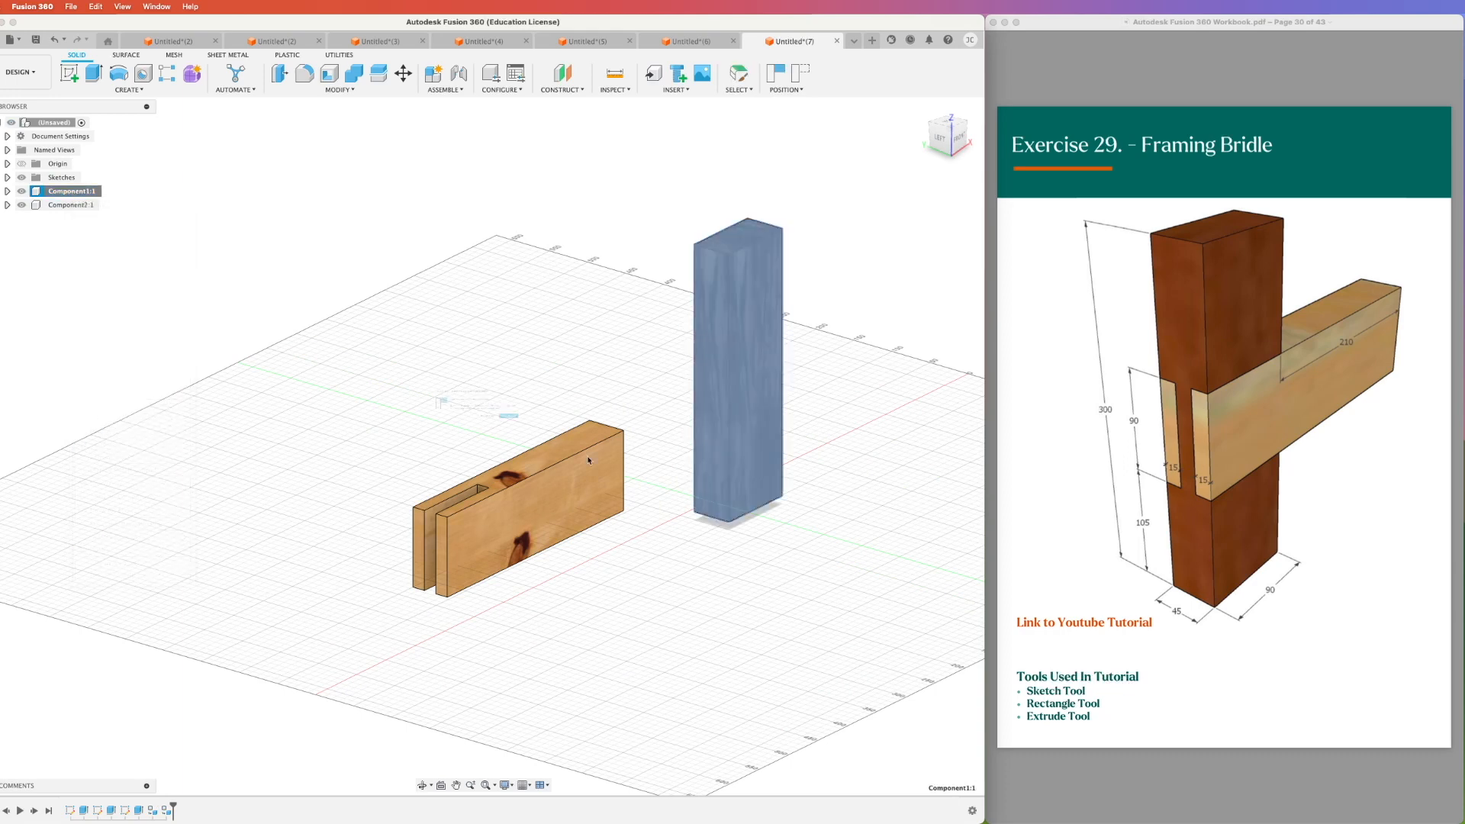
left_click(599, 445)
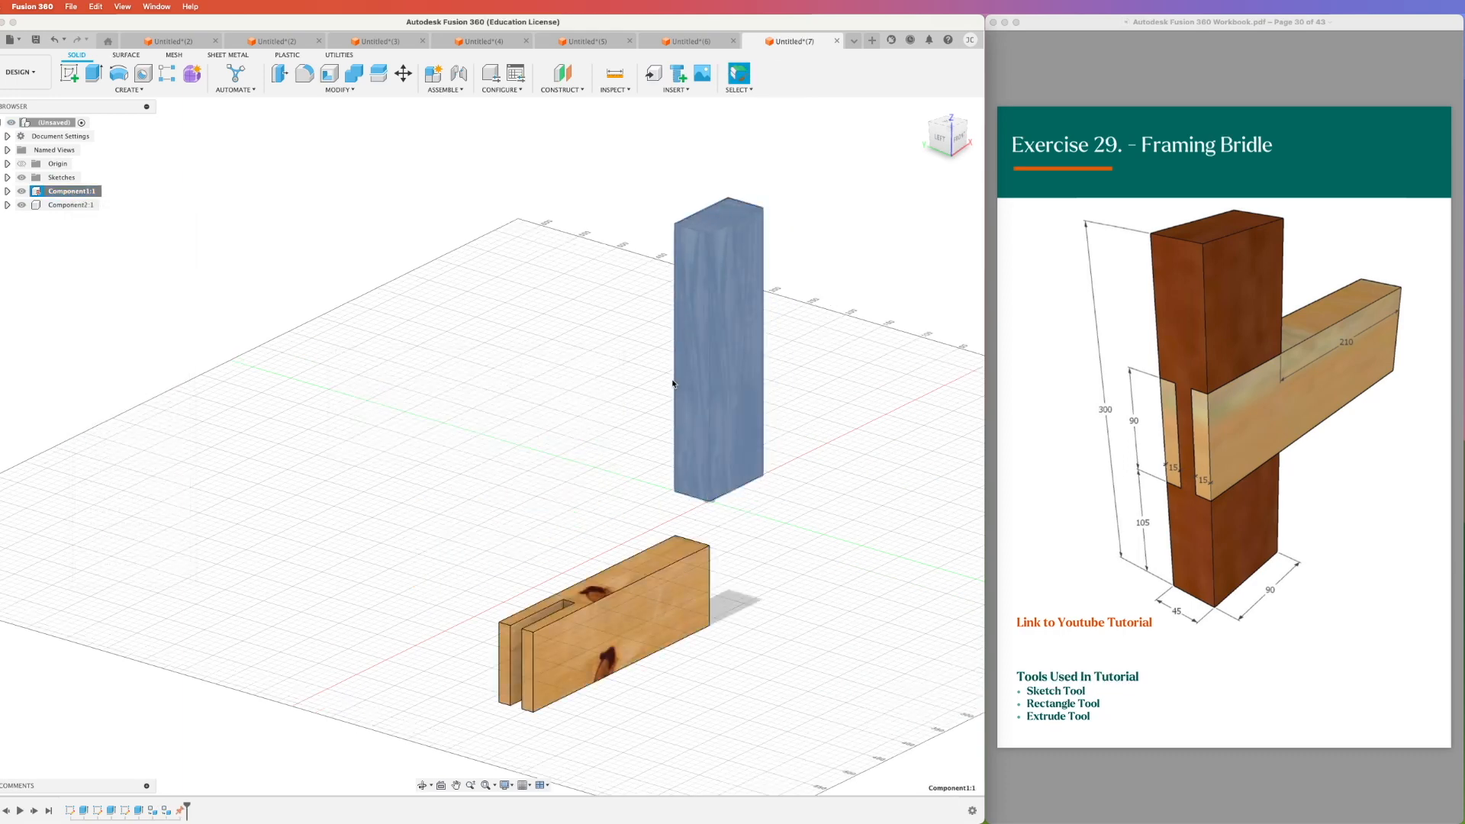
left_click(867, 376)
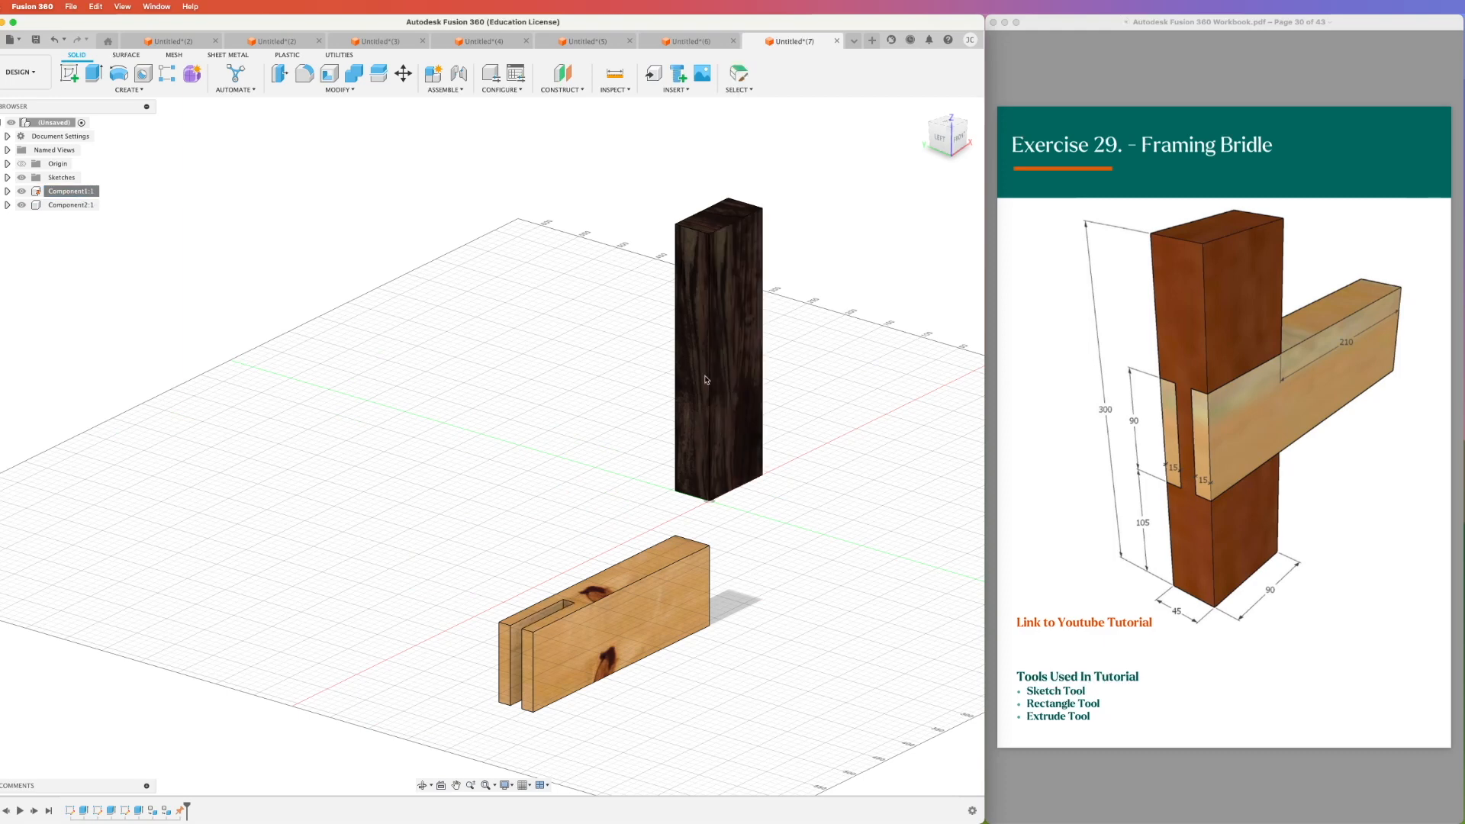
Move the rail up beside the post and start a joint from the midpoint of its slotted end's outer vertical edge
left_click_drag(619, 619, 547, 262)
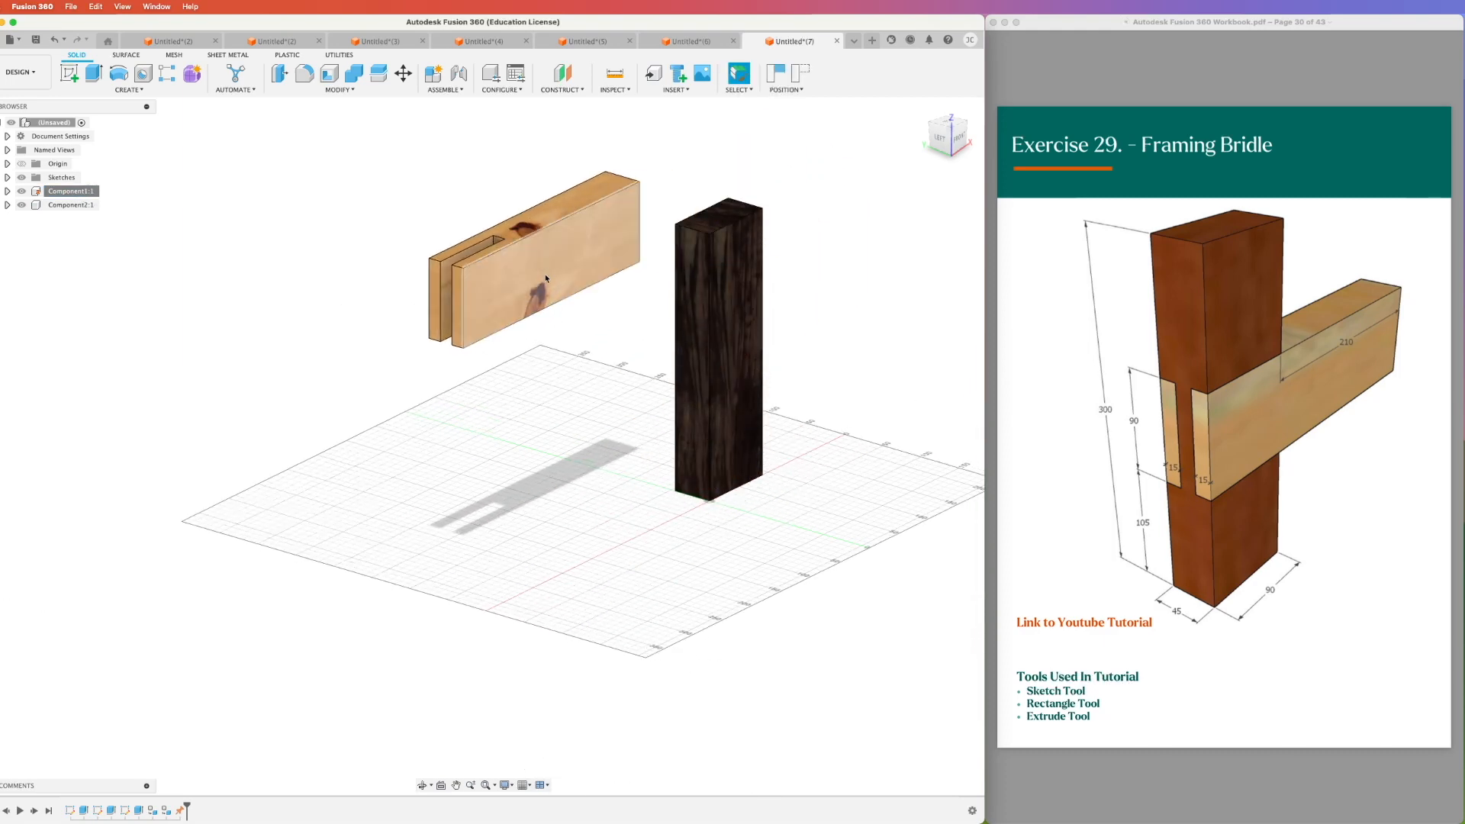
scroll(579, 188, "up", 5)
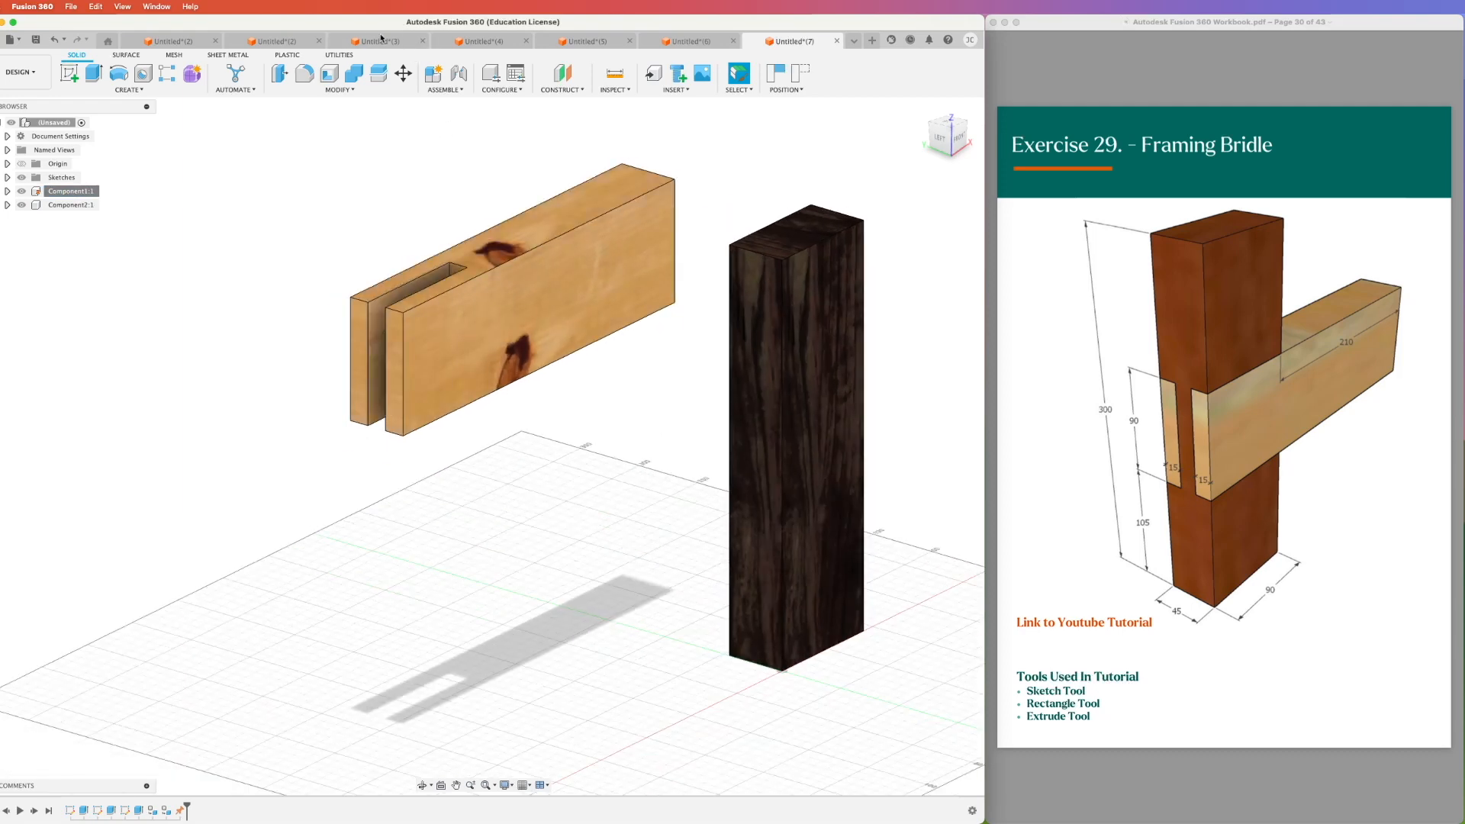
left_click(459, 73)
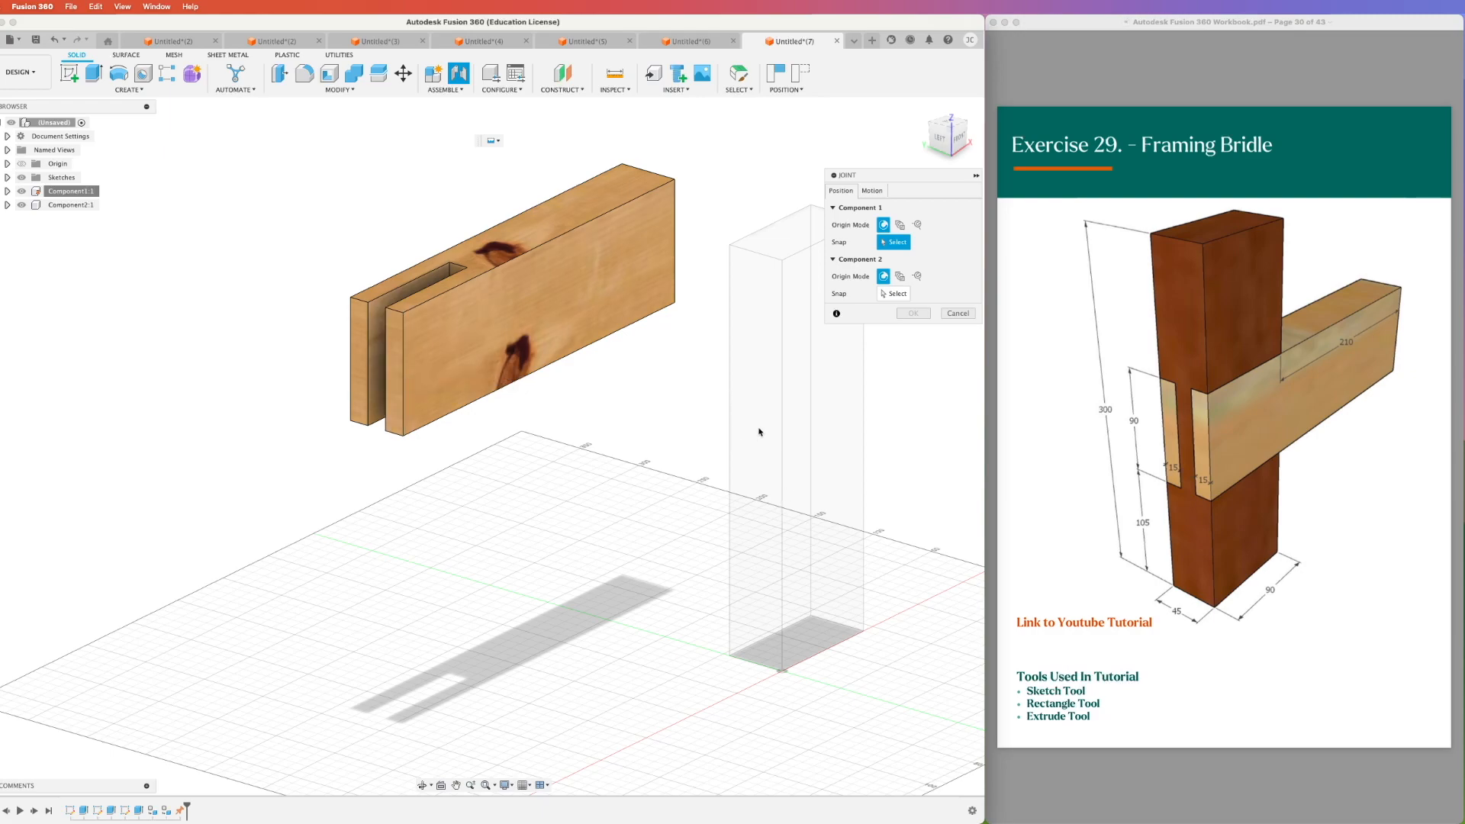
scroll(403, 378, "up", 3)
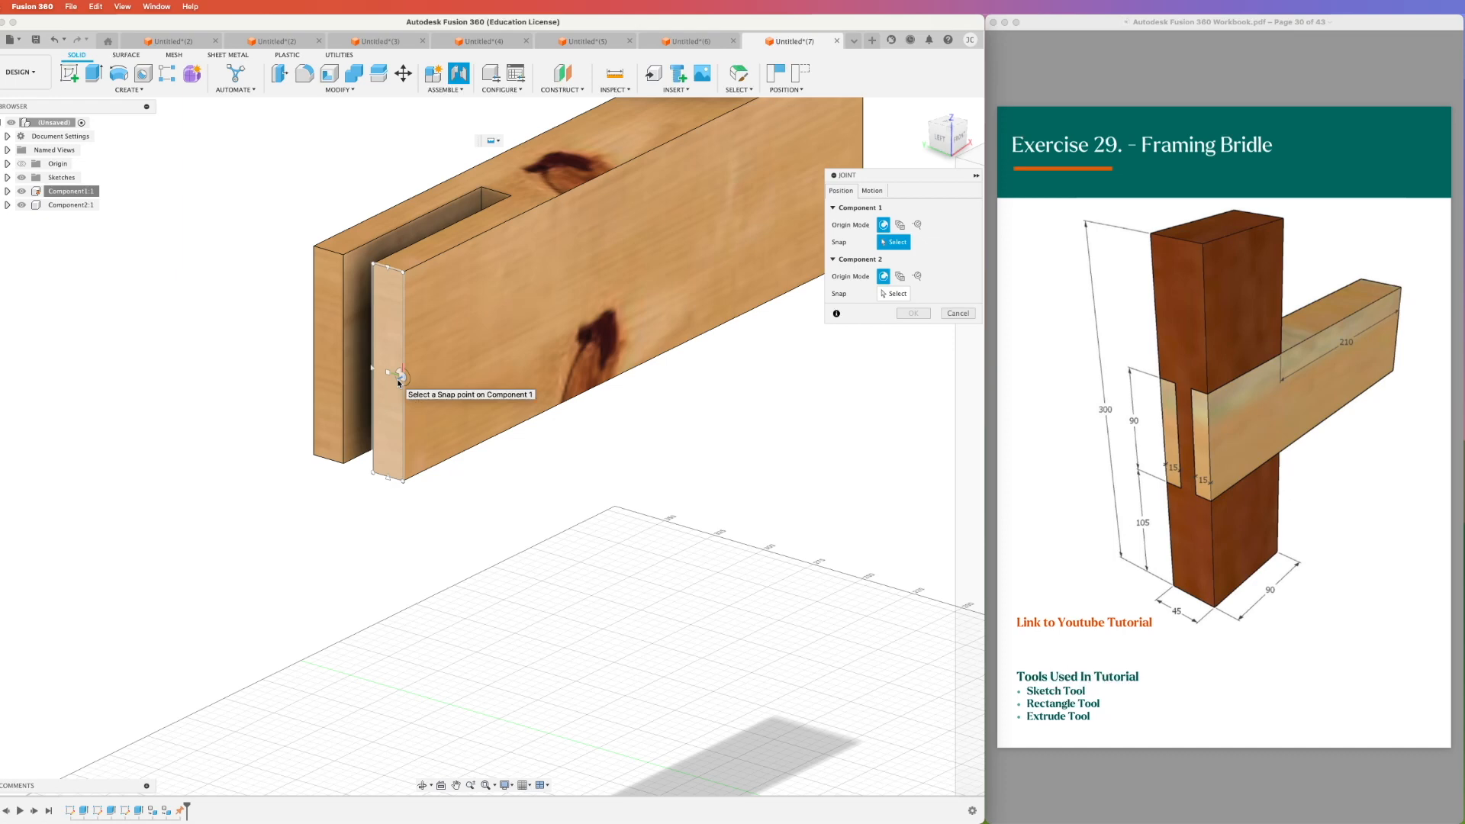
left_click(397, 378)
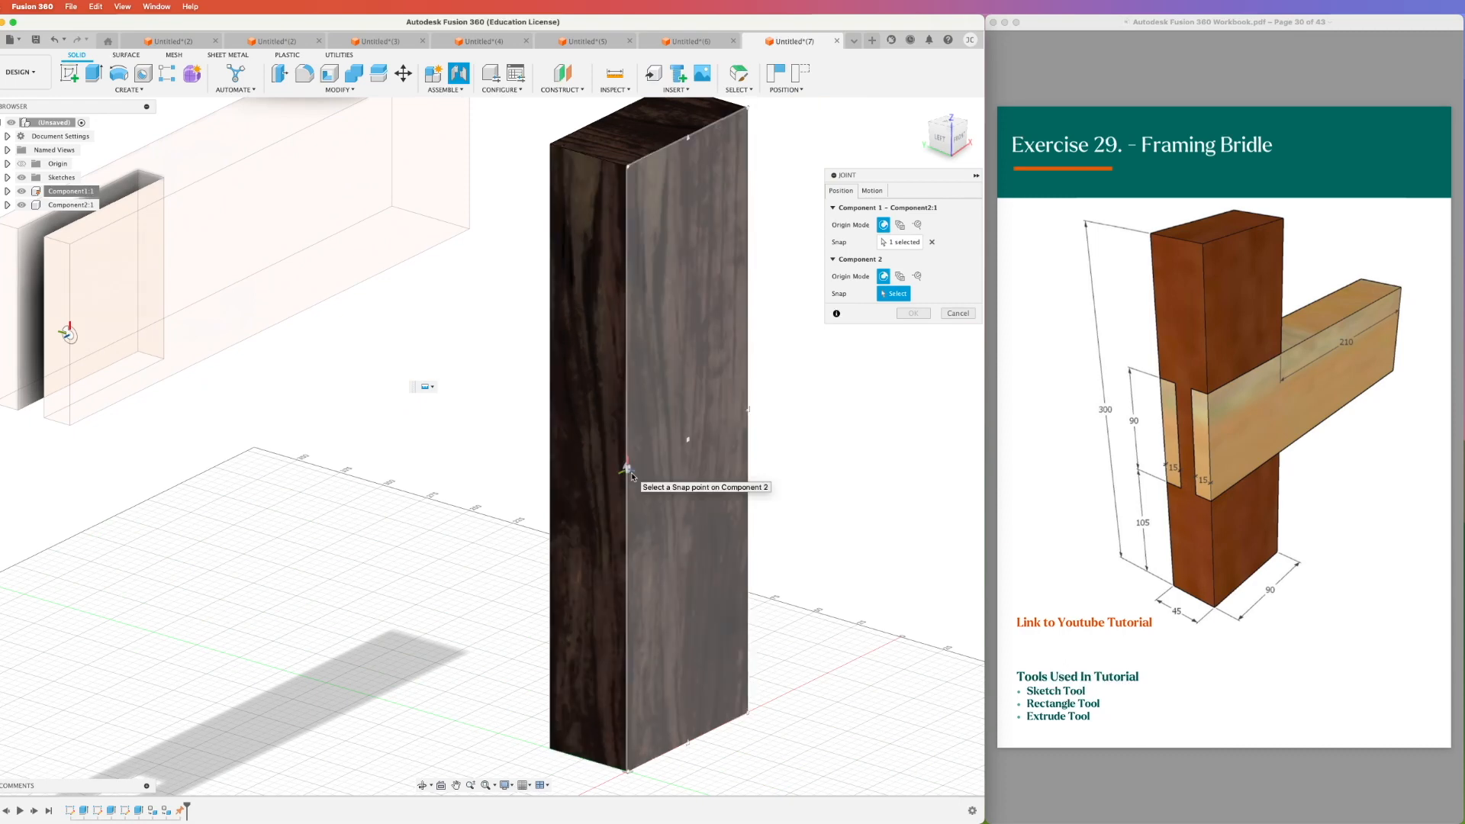
Set the joint's second snap to the midpoint of the post's front vertical edge, taken on the narrow face
left_click(631, 474)
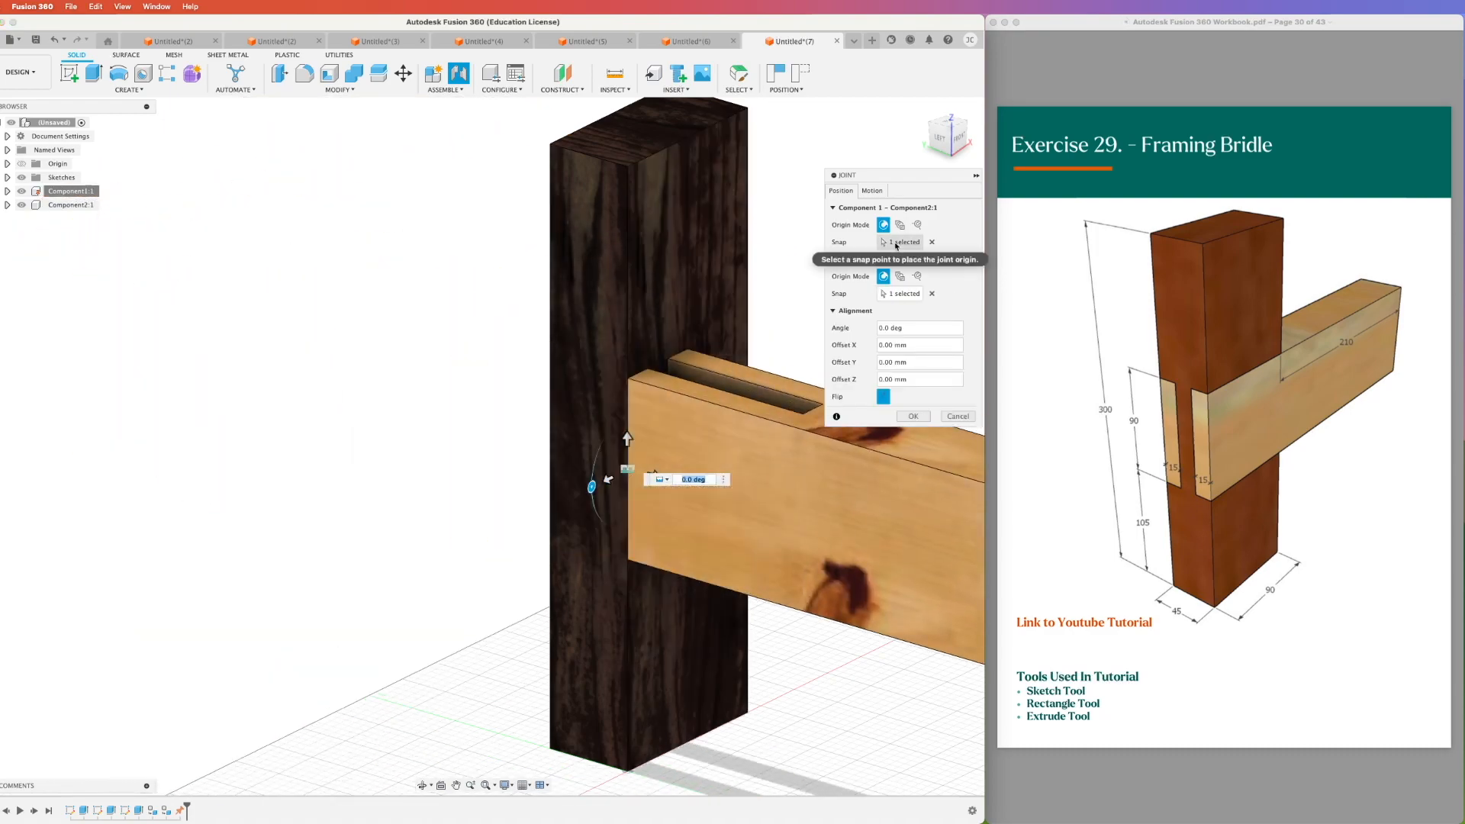
left_click(932, 293)
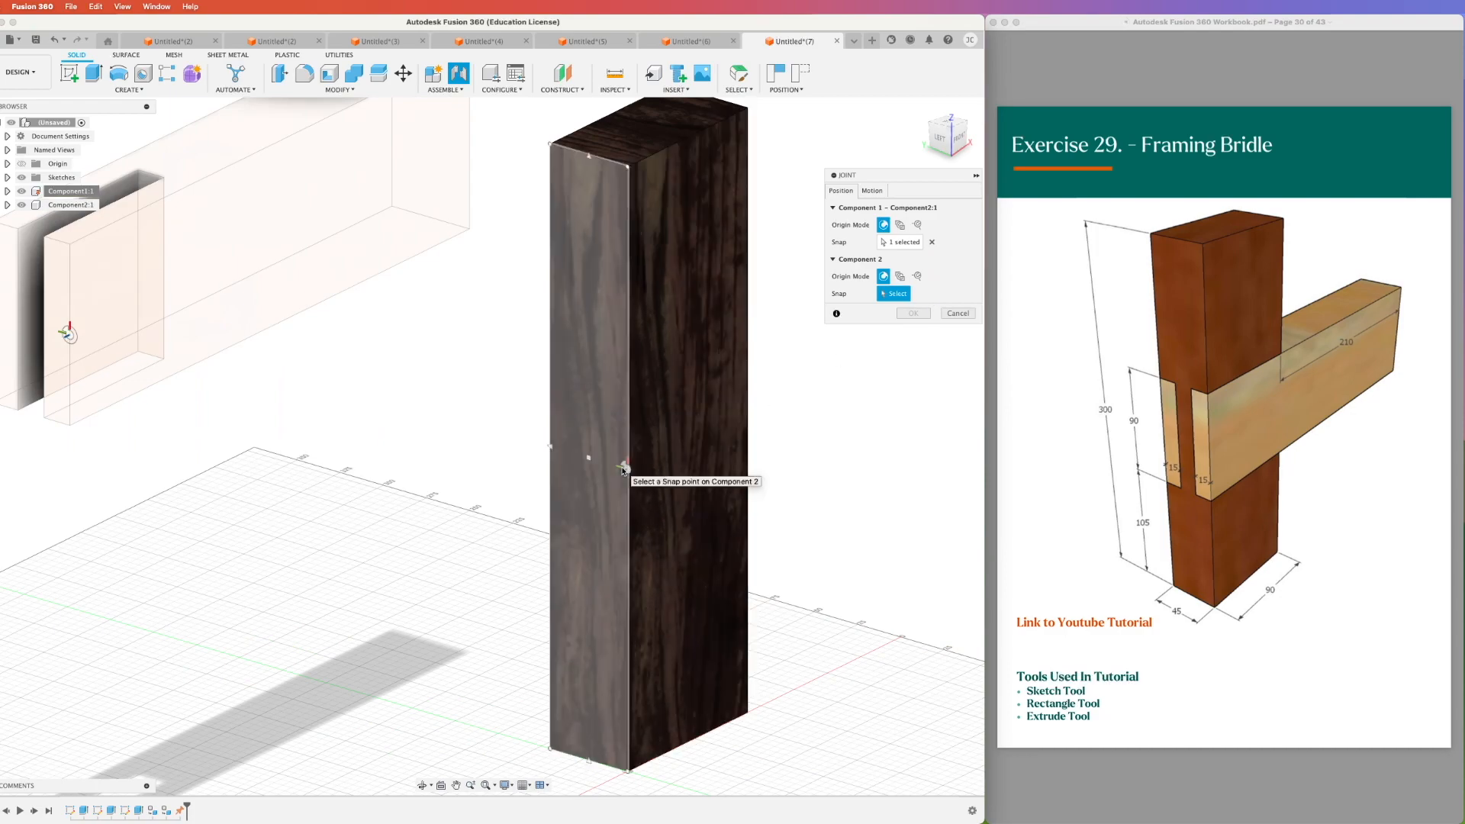
left_click(622, 467)
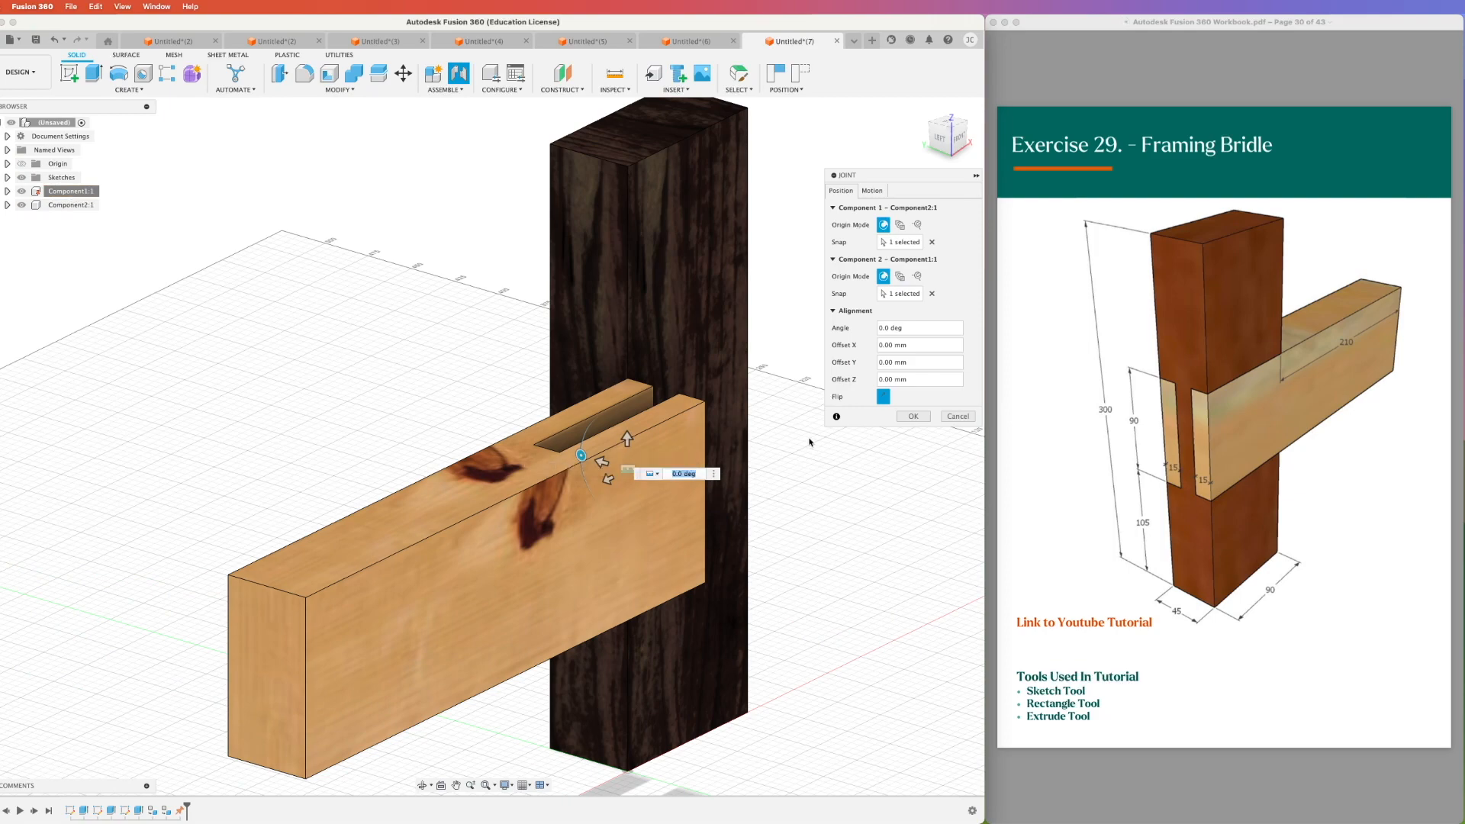
Flip the joint alignment so the rail's slotted end sits inside the post, and complete the joint
left_click(882, 399)
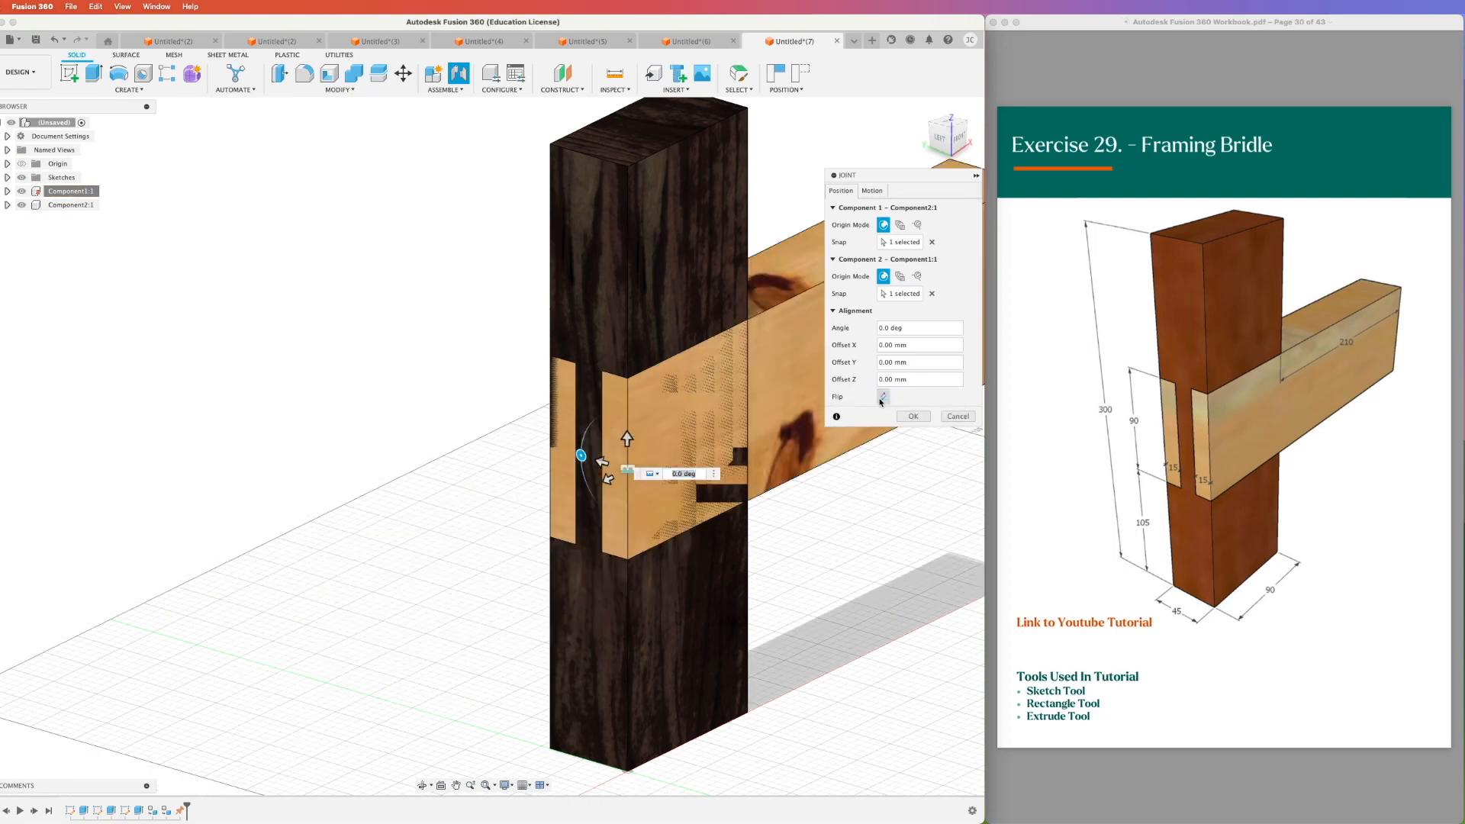
left_click(882, 398)
middle_click_drag(694, 622, 755, 618, "shift")
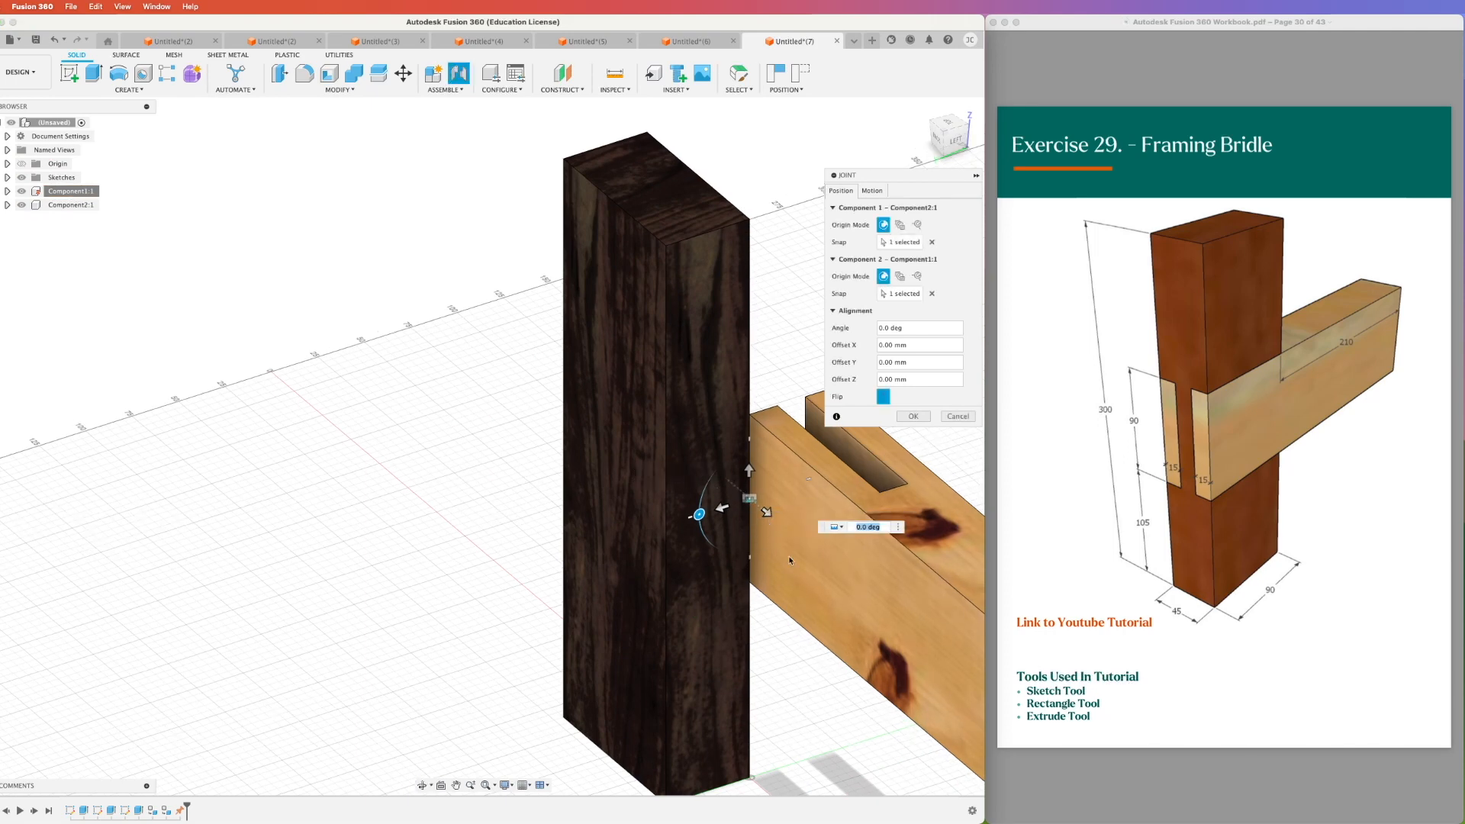
left_click(883, 398)
left_click(915, 417)
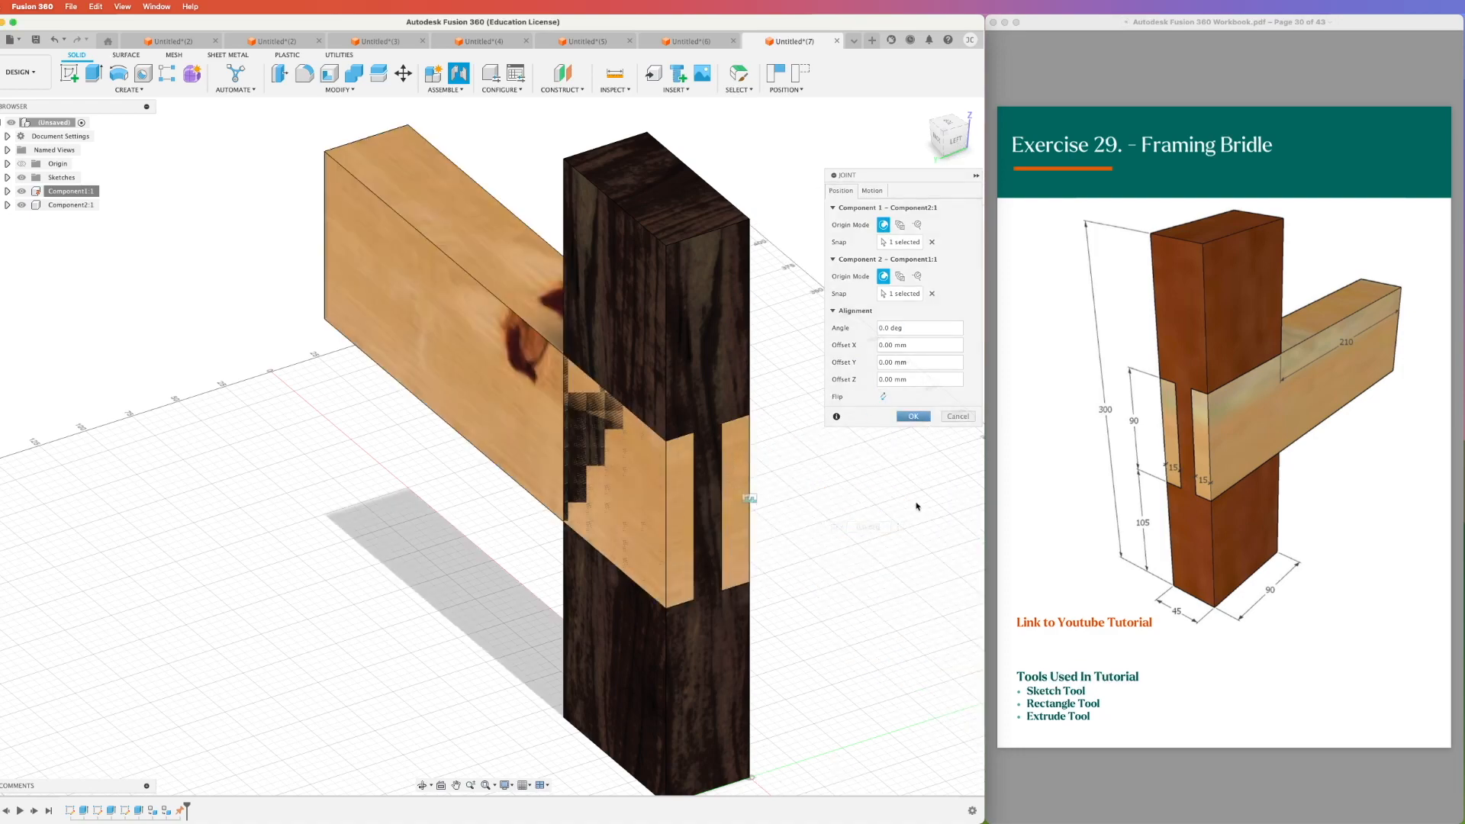
Examine the overlap between post and rail by hiding the rail component and showing it again
middle_click_drag(926, 507, 802, 497)
scroll(837, 521, "down", 5)
scroll(878, 534, "down", 5)
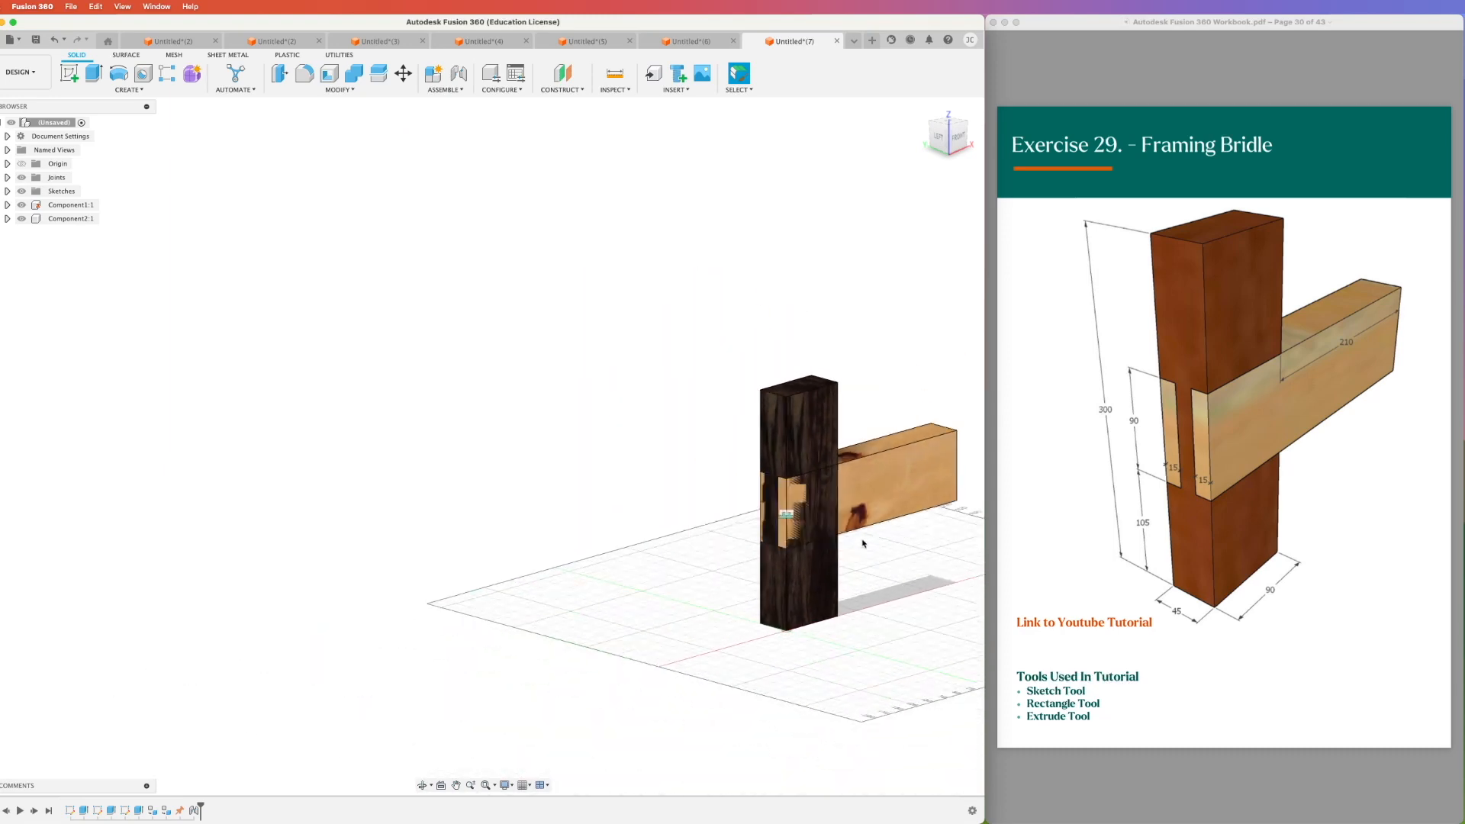
scroll(916, 508, "up", 6)
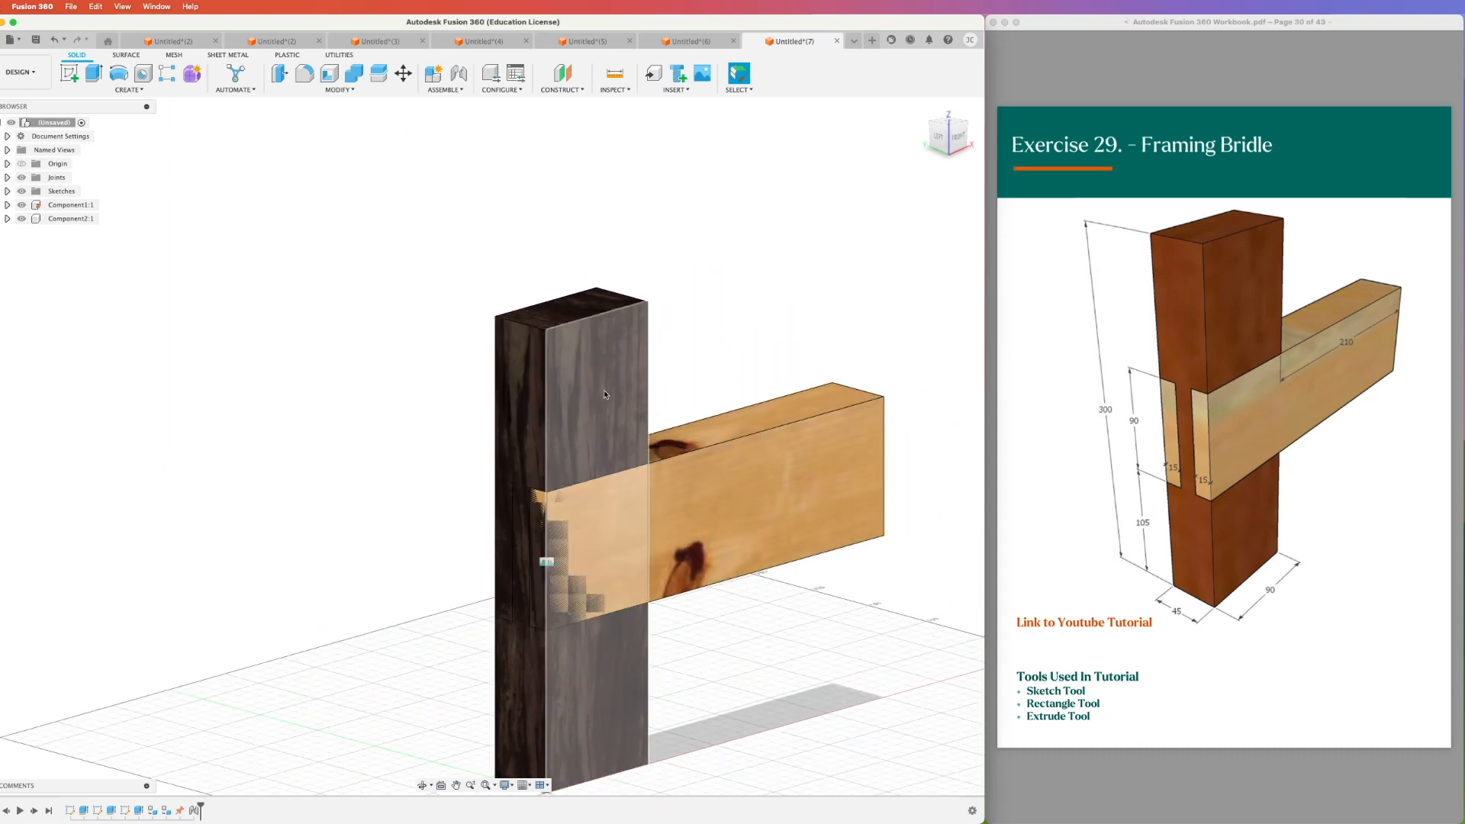
left_click(21, 220)
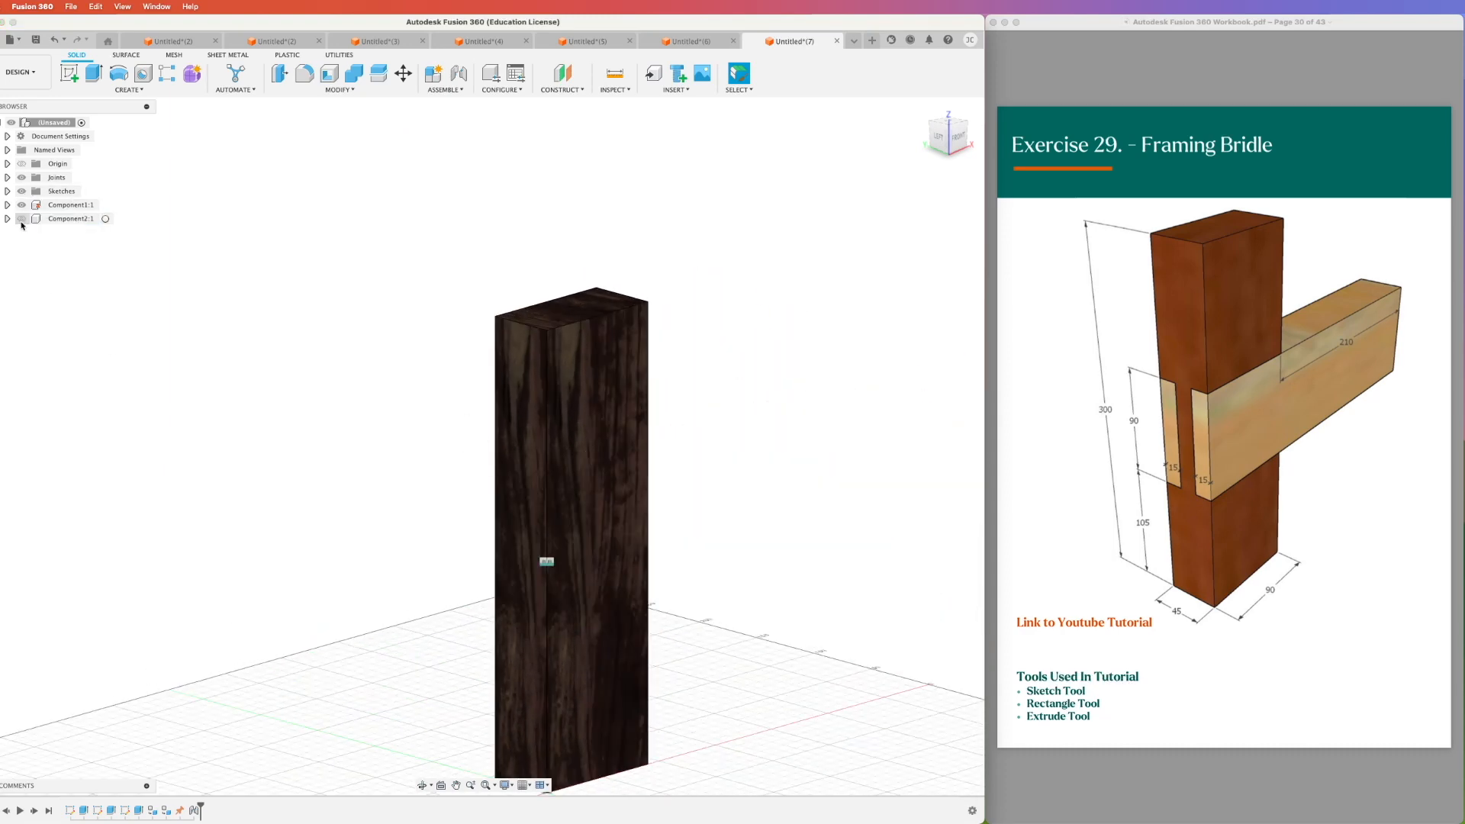
left_click(21, 220)
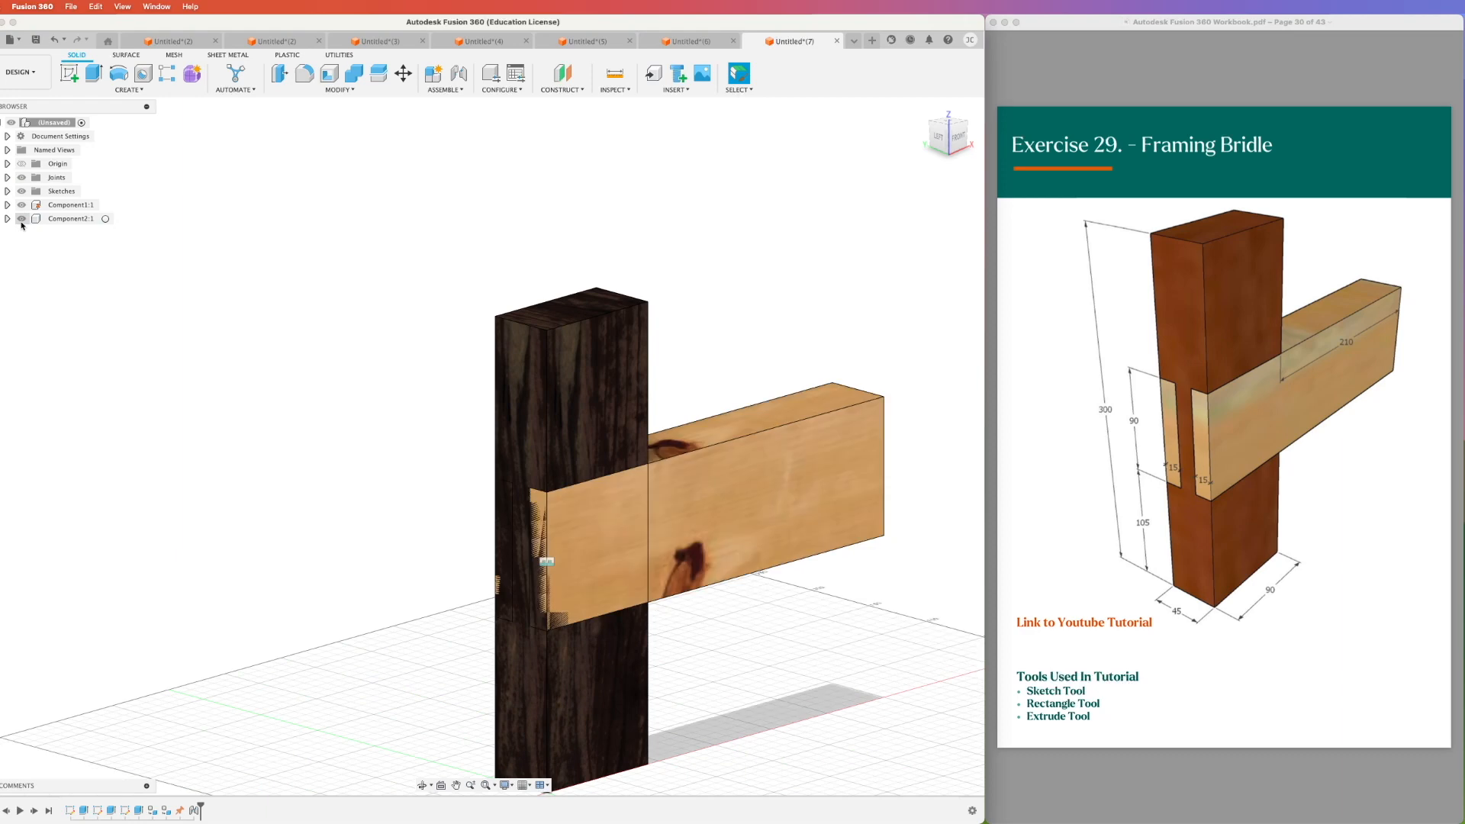
Combine with the Cut operation, using the post as target and the rail as tool body, with Keep Tools enabled
left_click(354, 75)
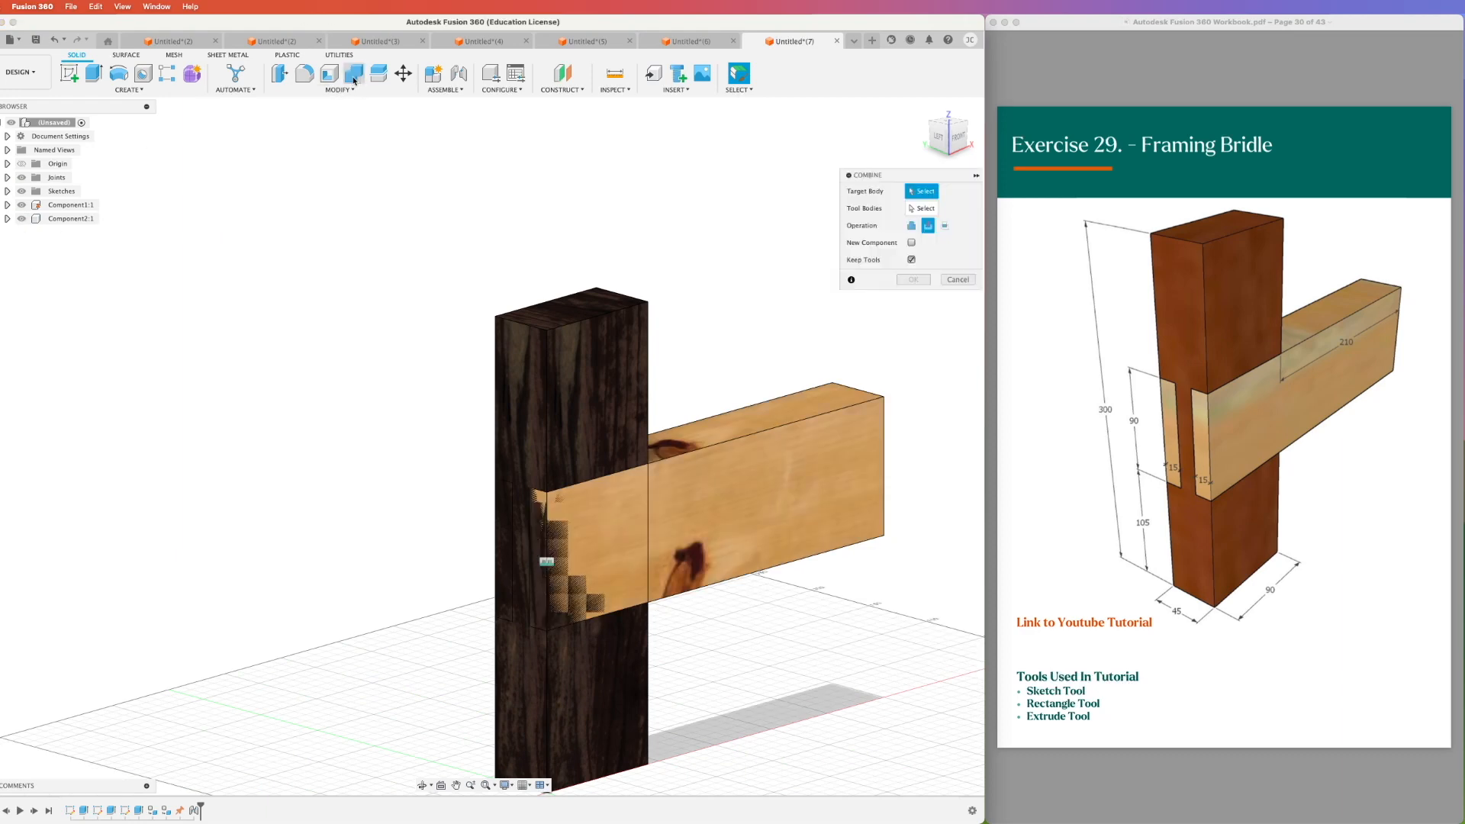
left_click(589, 368)
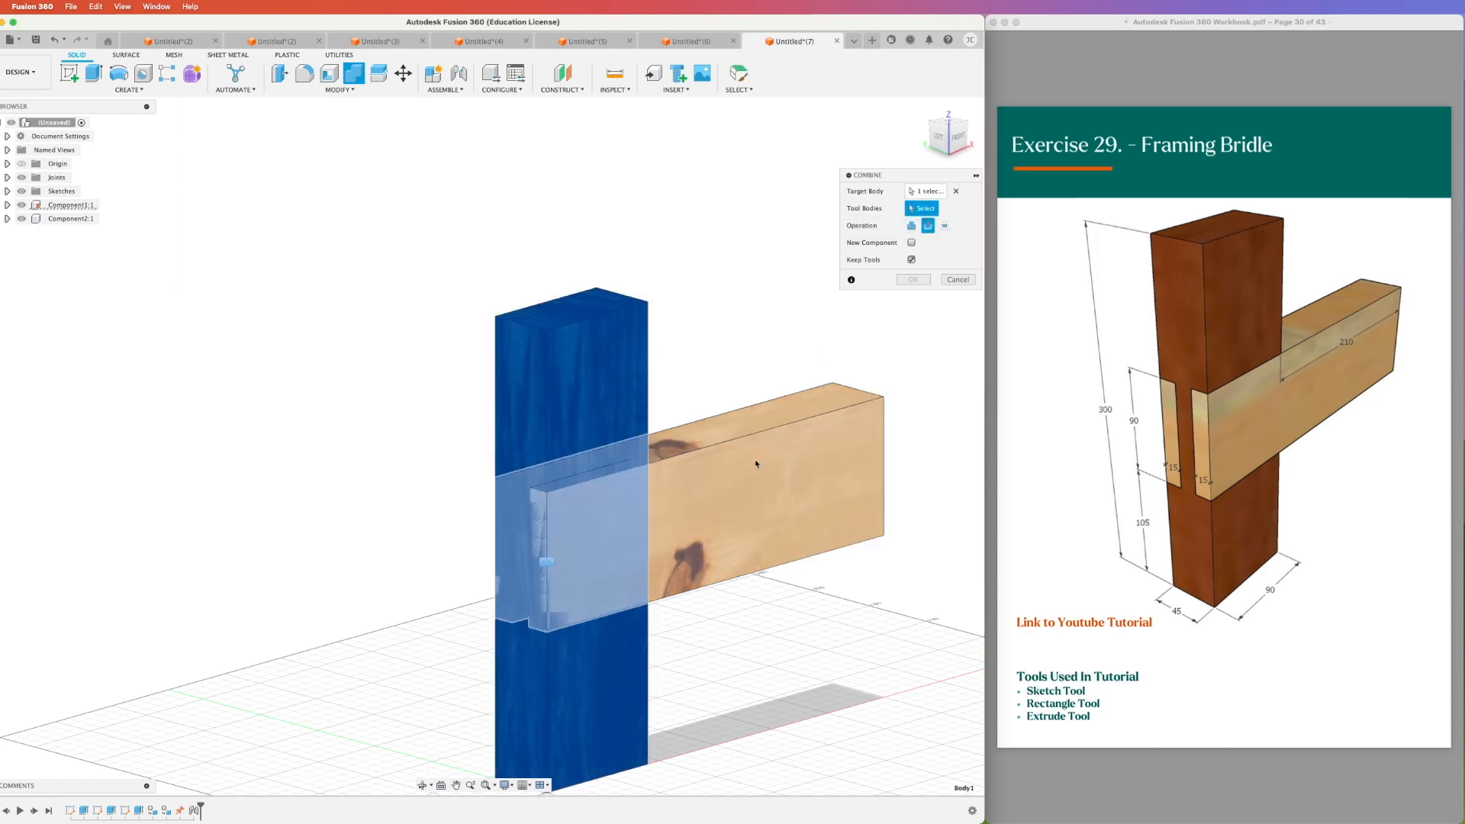
left_click(690, 492)
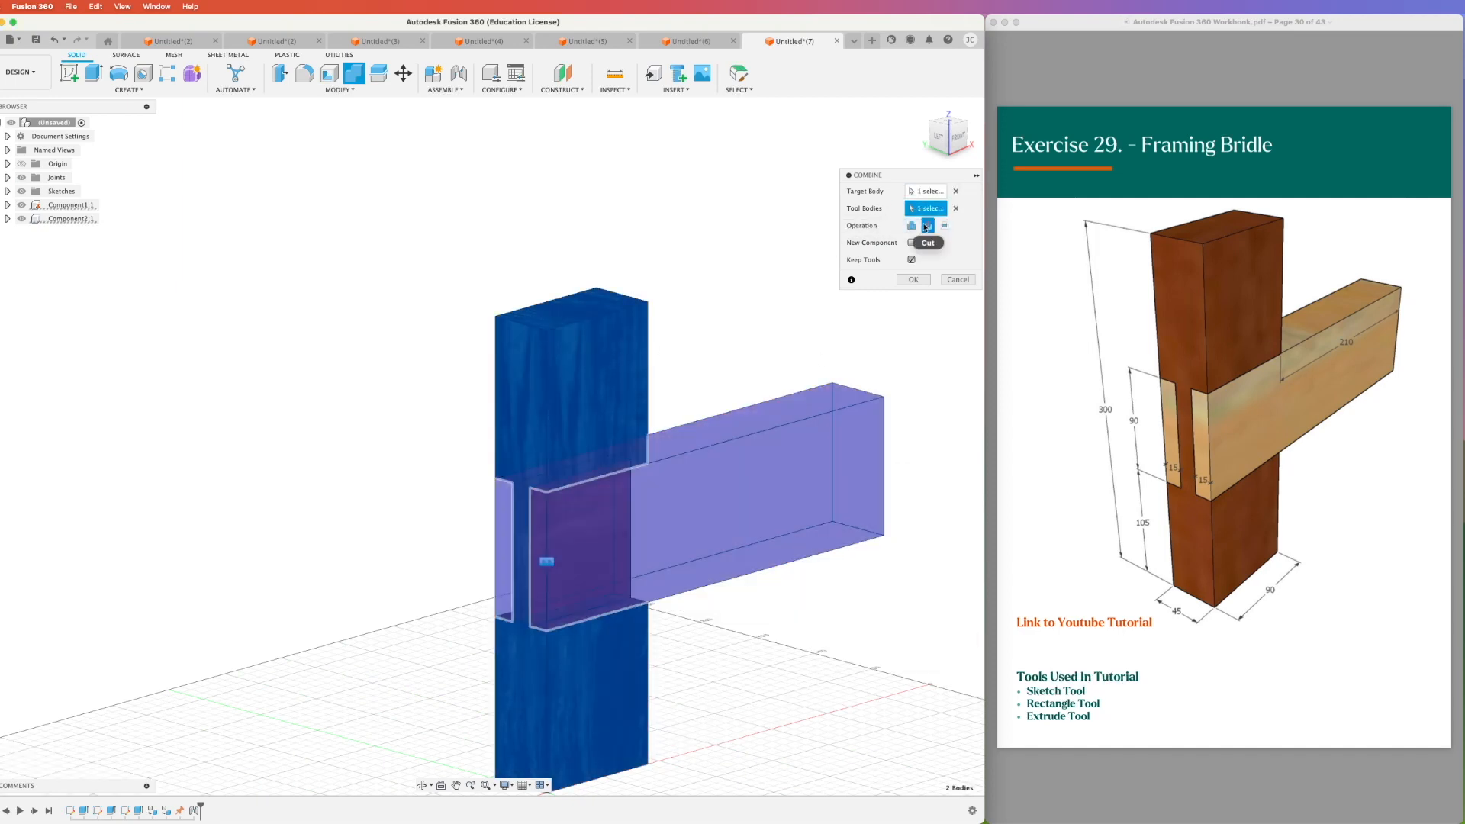
left_click(913, 280)
Inspect the cut joint by hiding and showing the rail component, and the post component after it
scroll(362, 477, "down", 2)
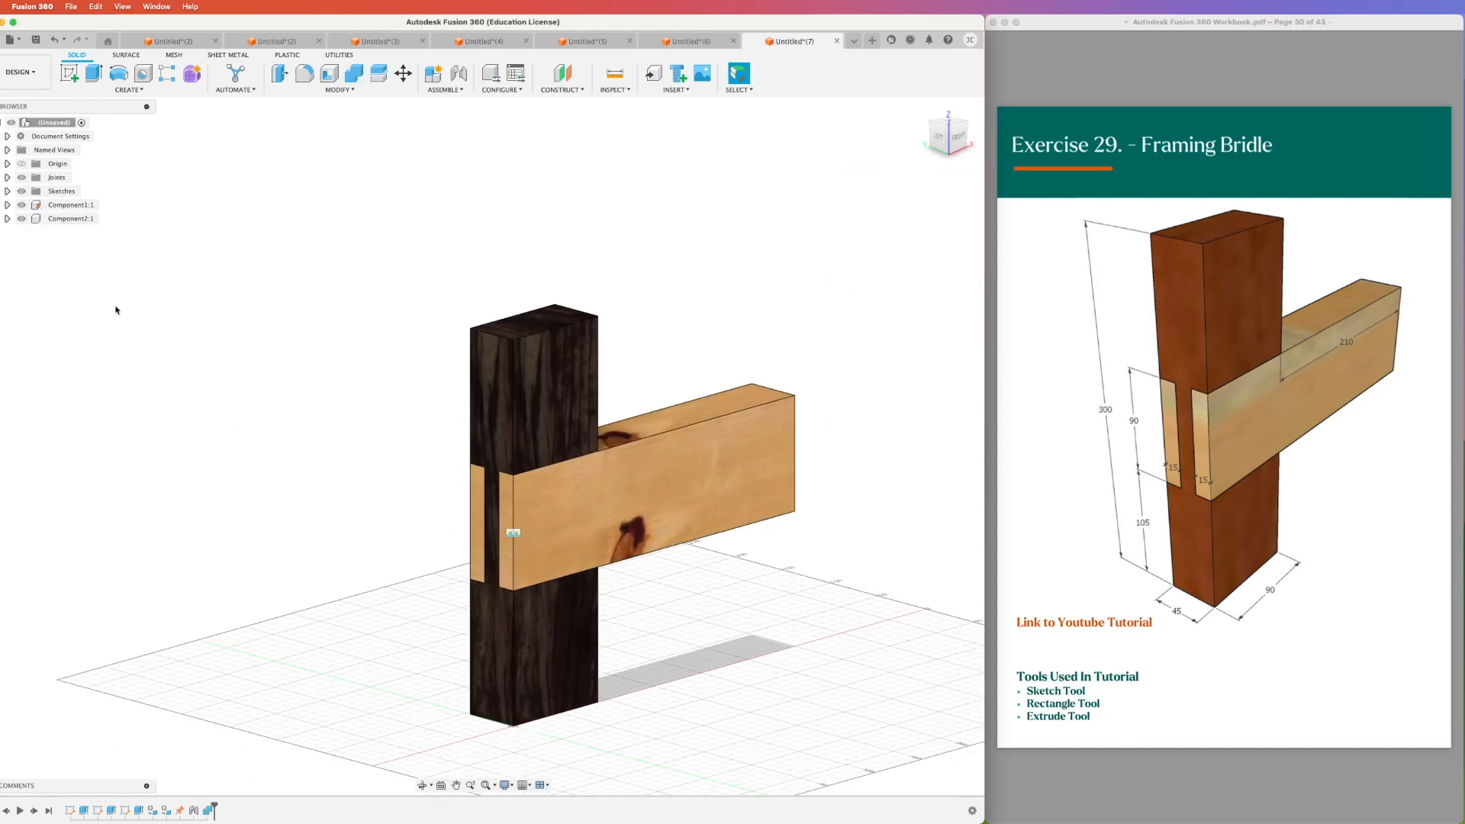
left_click(21, 218)
middle_click_drag(496, 534, 448, 526, "shift")
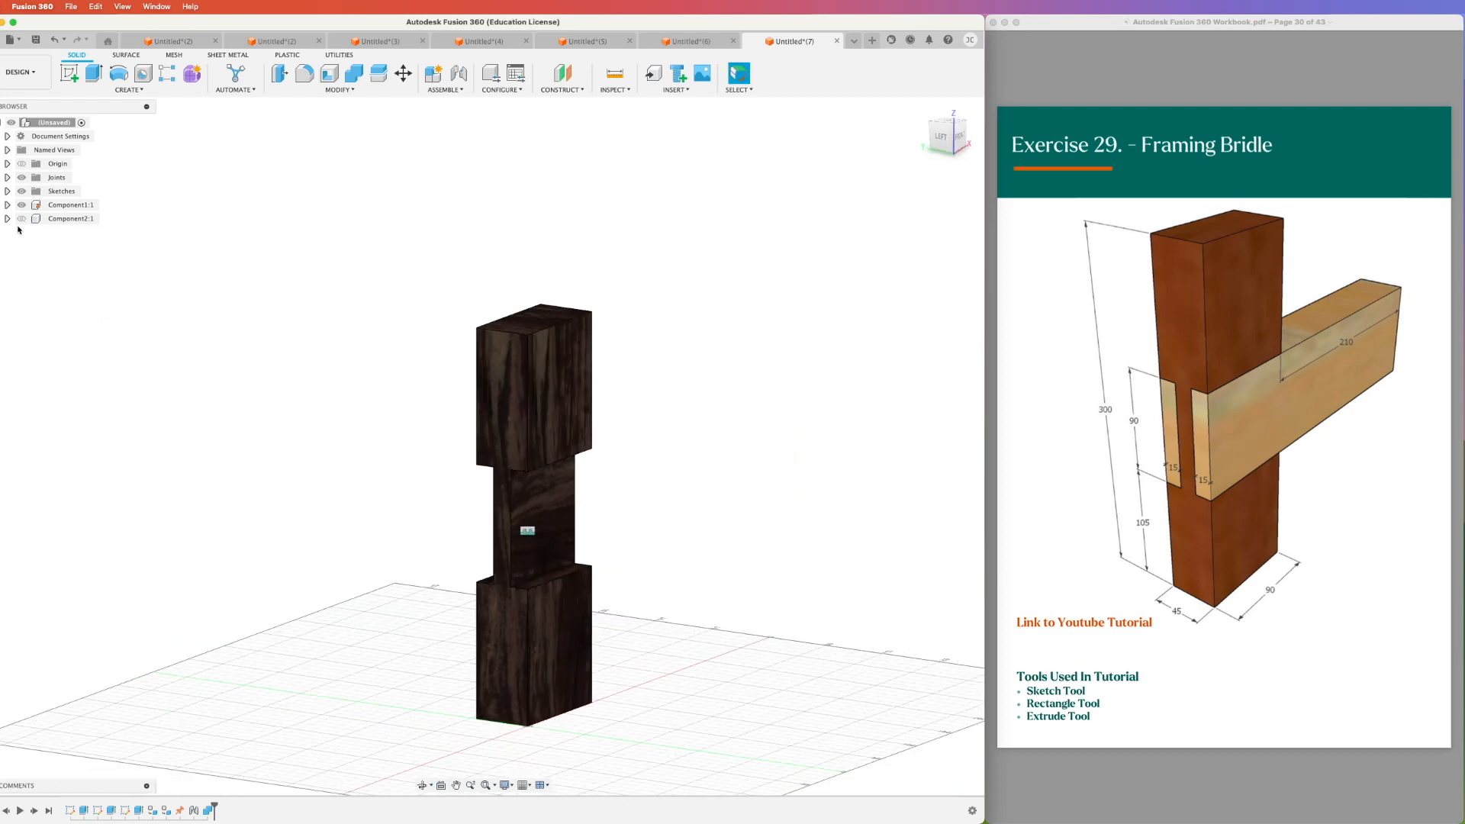
left_click(21, 218)
left_click(21, 204)
left_click(21, 205)
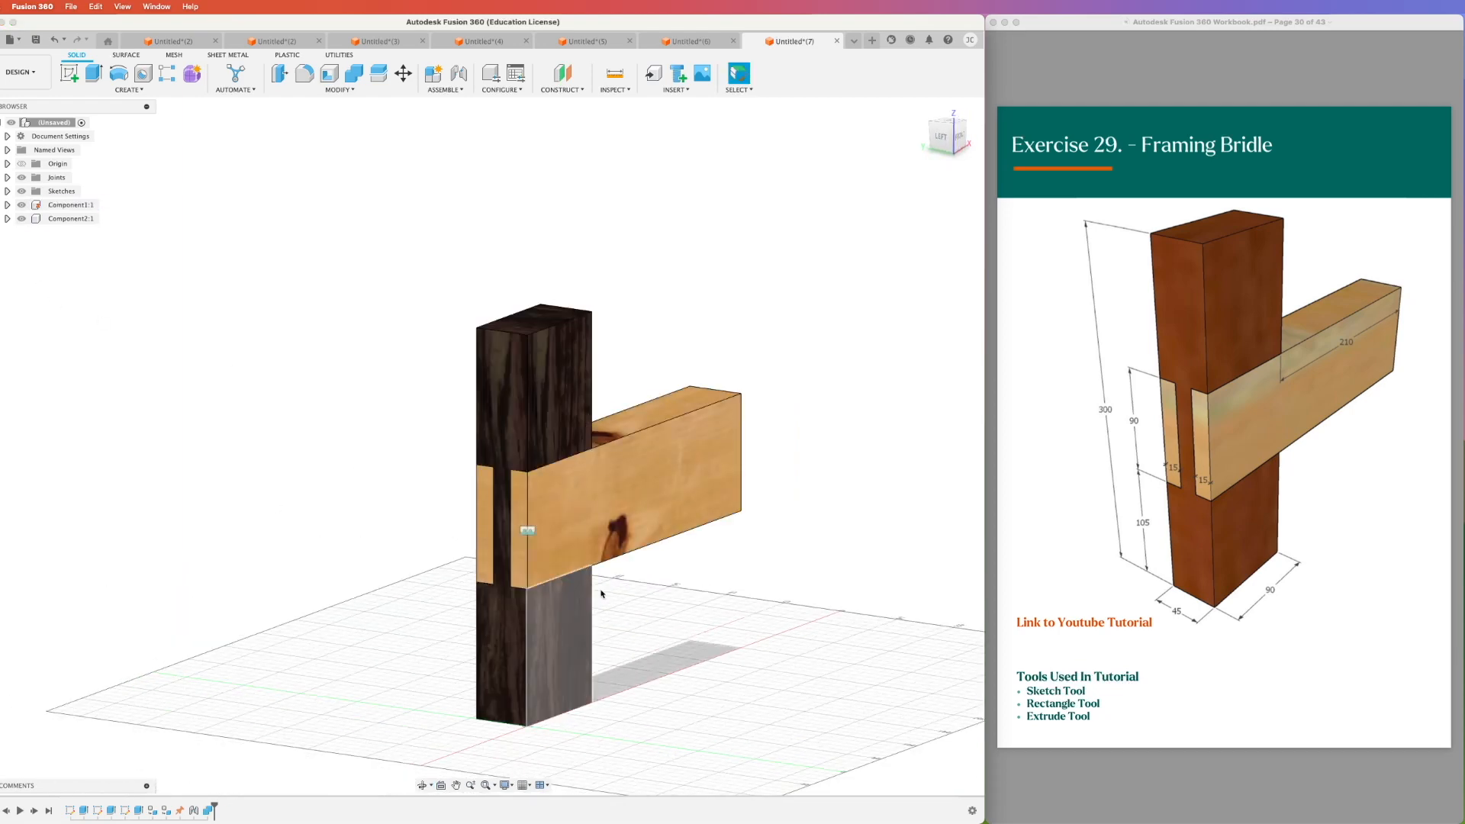